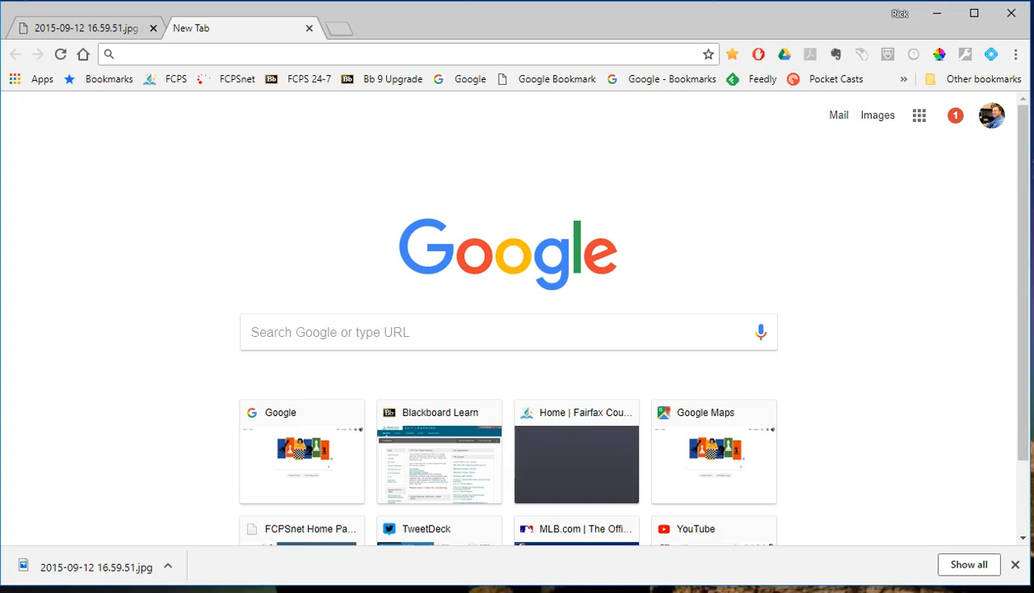
- Examine the castle and harbour details of the 2015-09-12 16.59.51.jpg photo at full size, ending with it fitted to the window
click(115, 28)
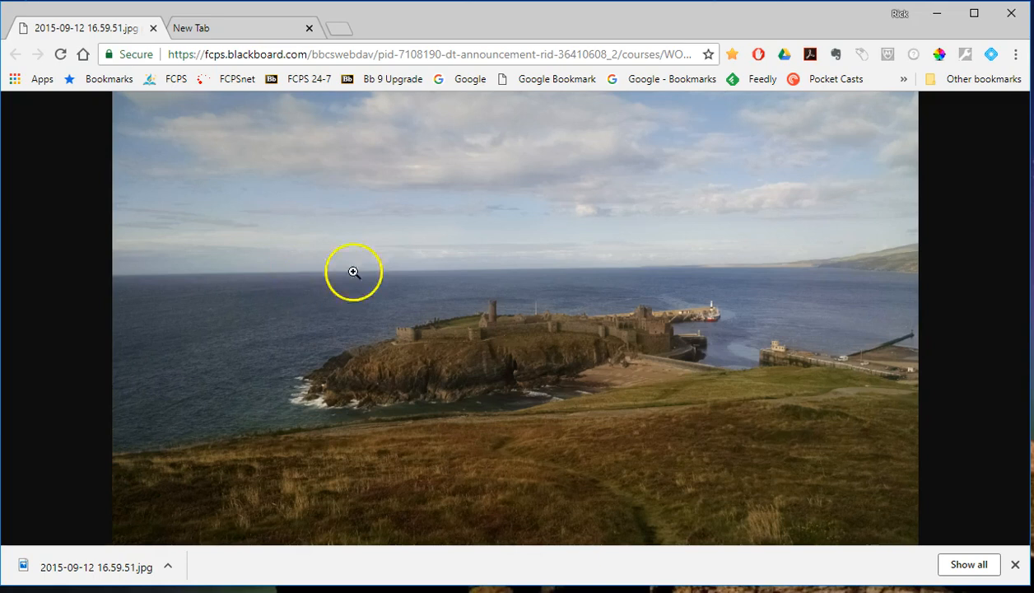
click(289, 303)
drag(316, 539, 736, 581)
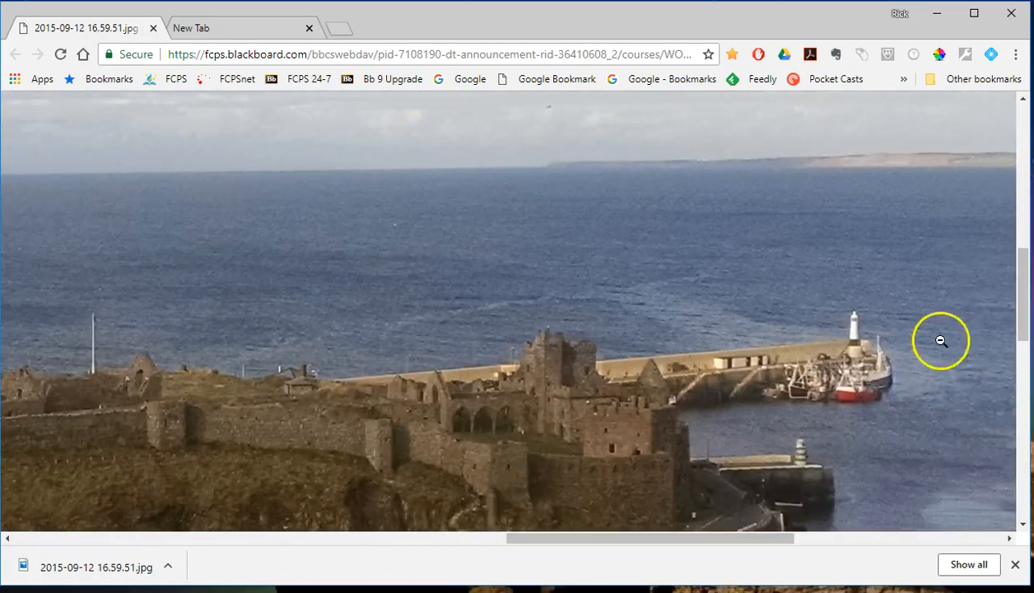
mouse_move(1022, 288)
mouse_down()
mouse_move(1014, 387)
mouse_move(1004, 288)
mouse_up()
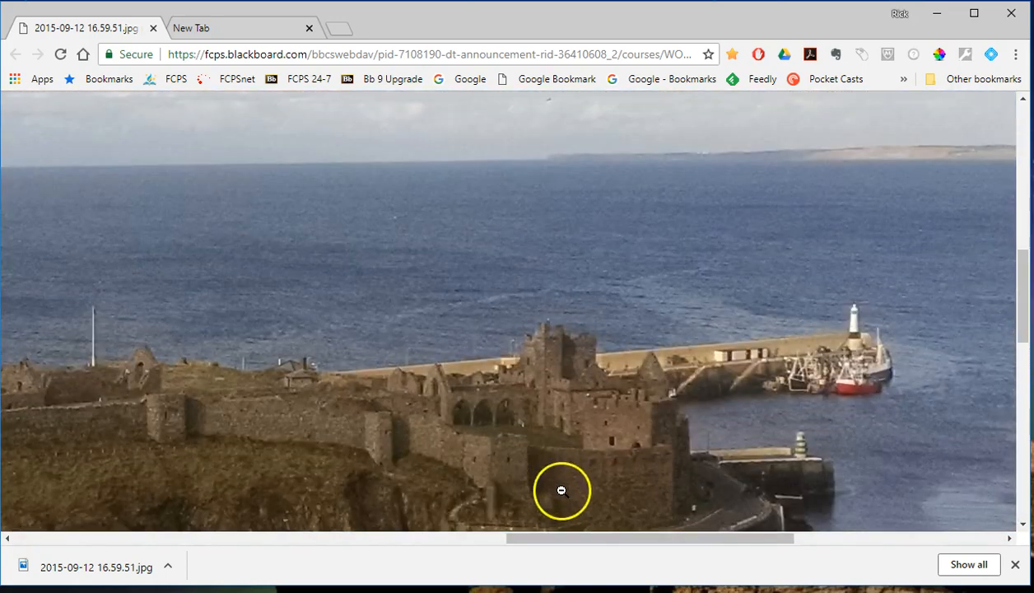
drag(579, 538, 504, 538)
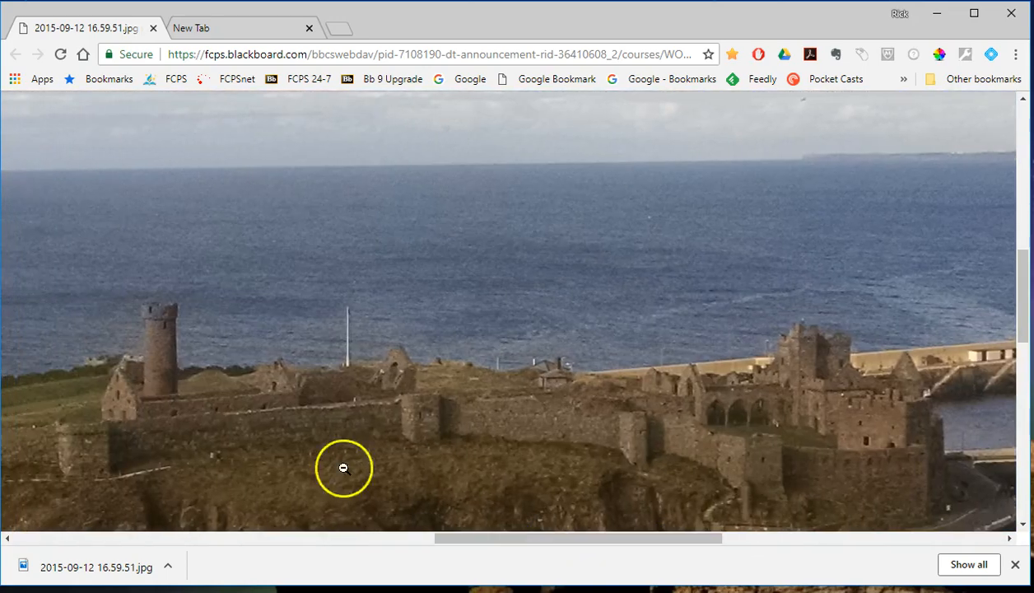
click(219, 337)
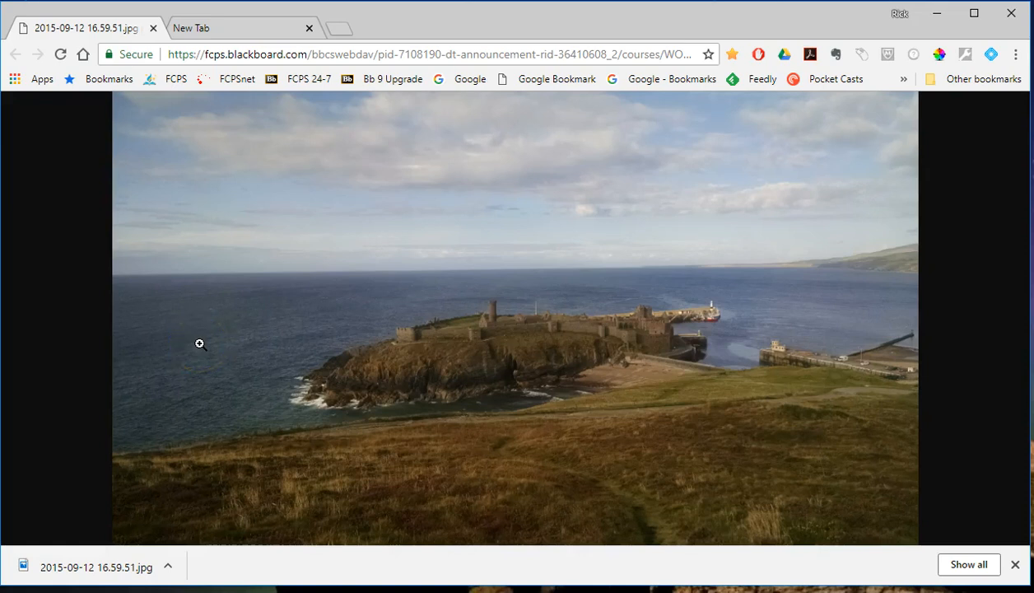
- Save the photo to the Desktop as "2015-09-12 16.59.51 (1).jpg" in JPEG format
right_click(244, 178)
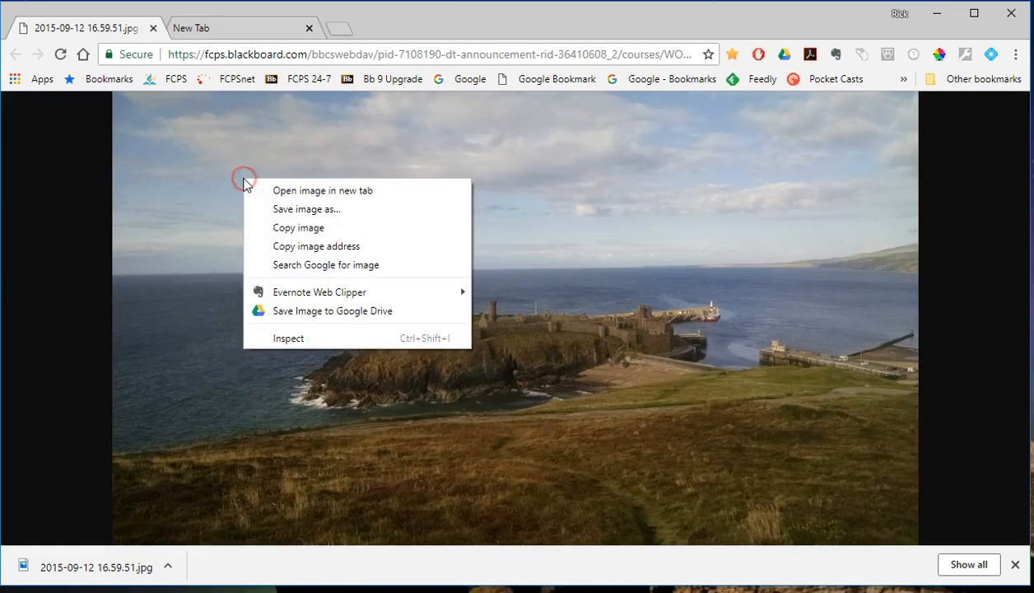
click(286, 209)
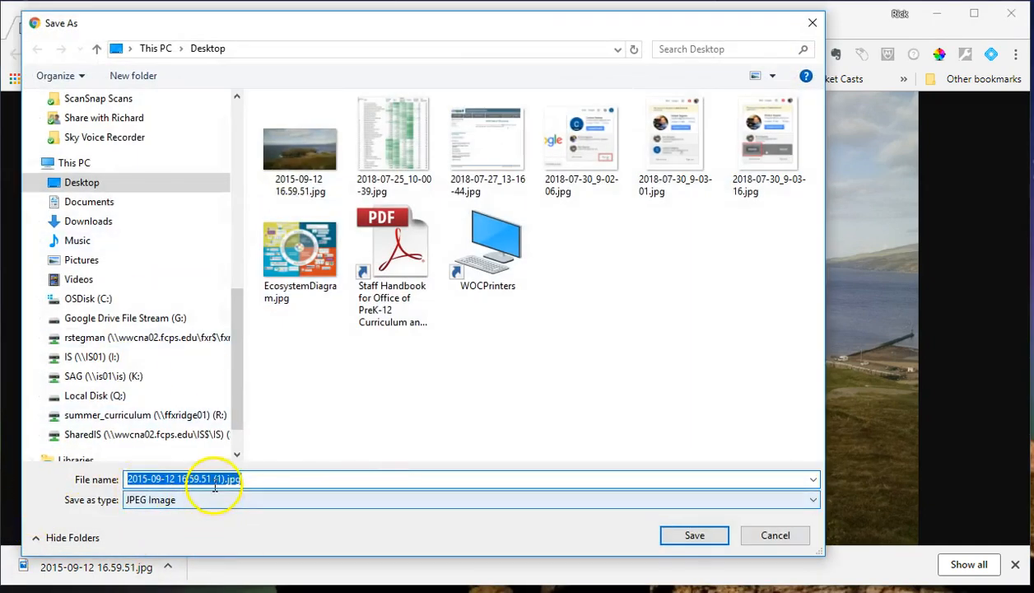
click(687, 535)
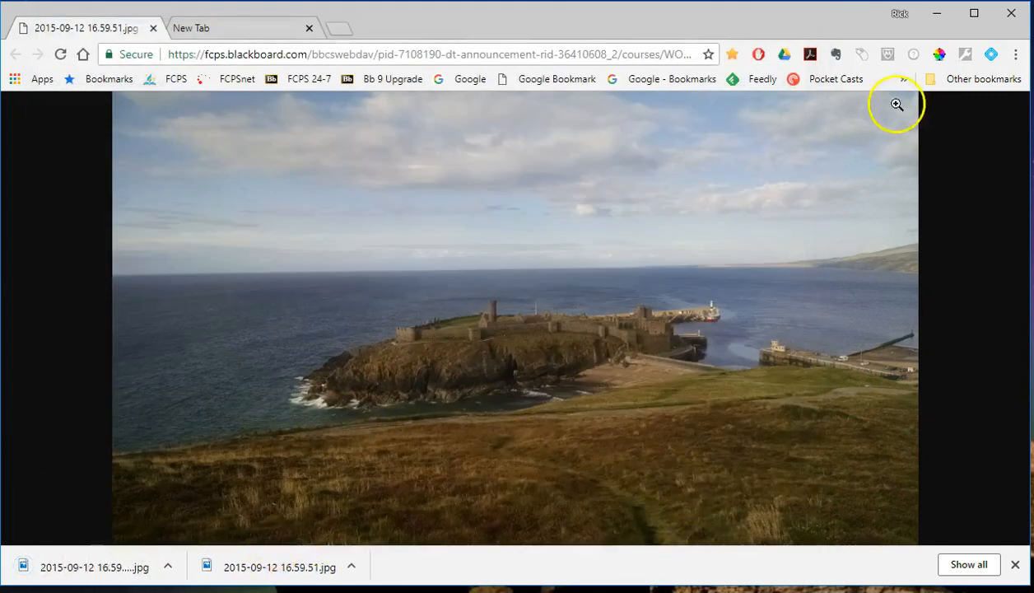
- Minimize the browser and open the saved desktop copy of the photo in Snagit Editor
click(936, 13)
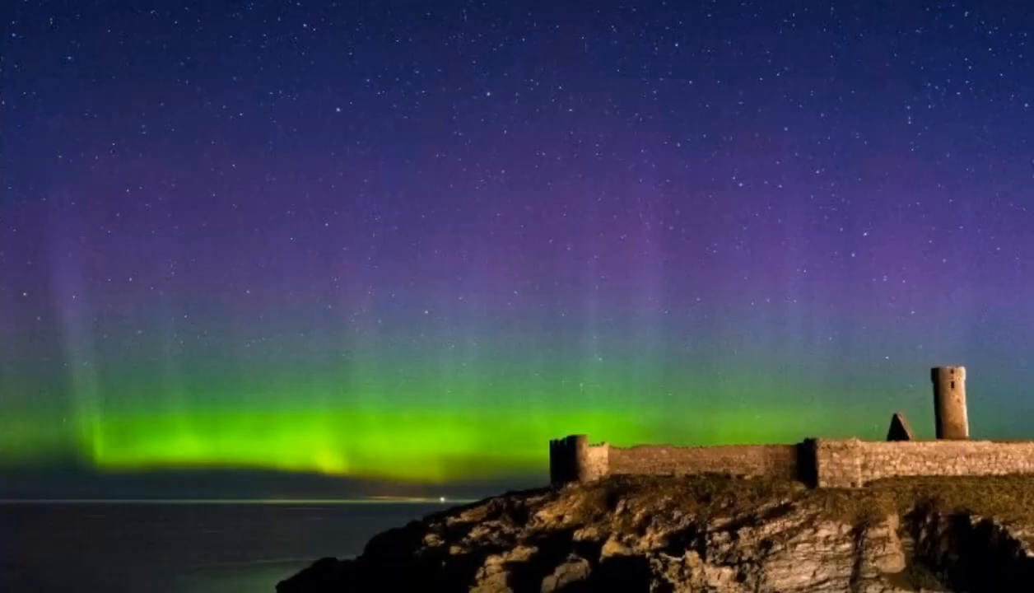
click(436, 218)
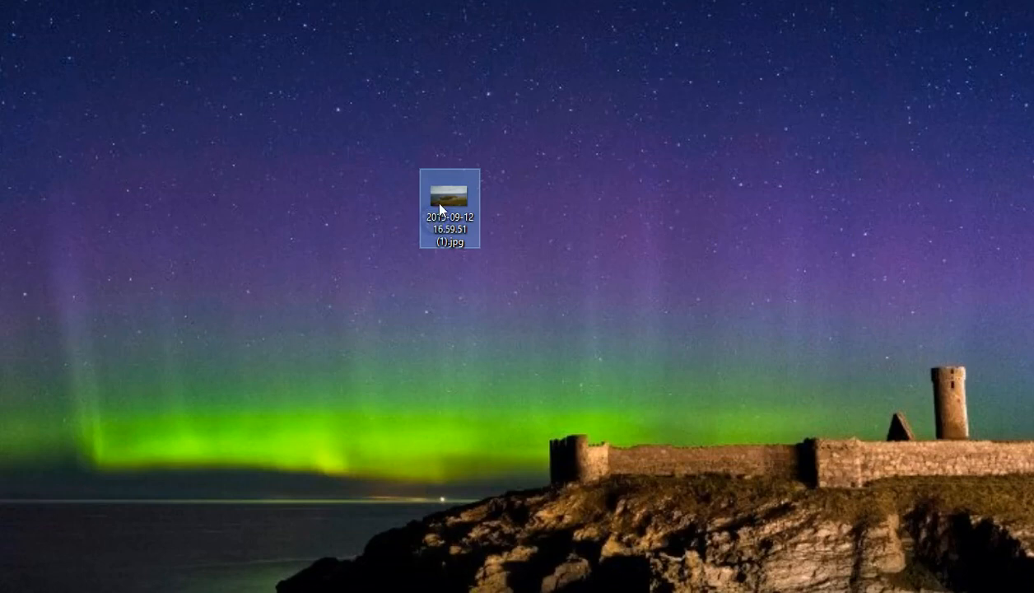
drag(439, 208, 272, 219)
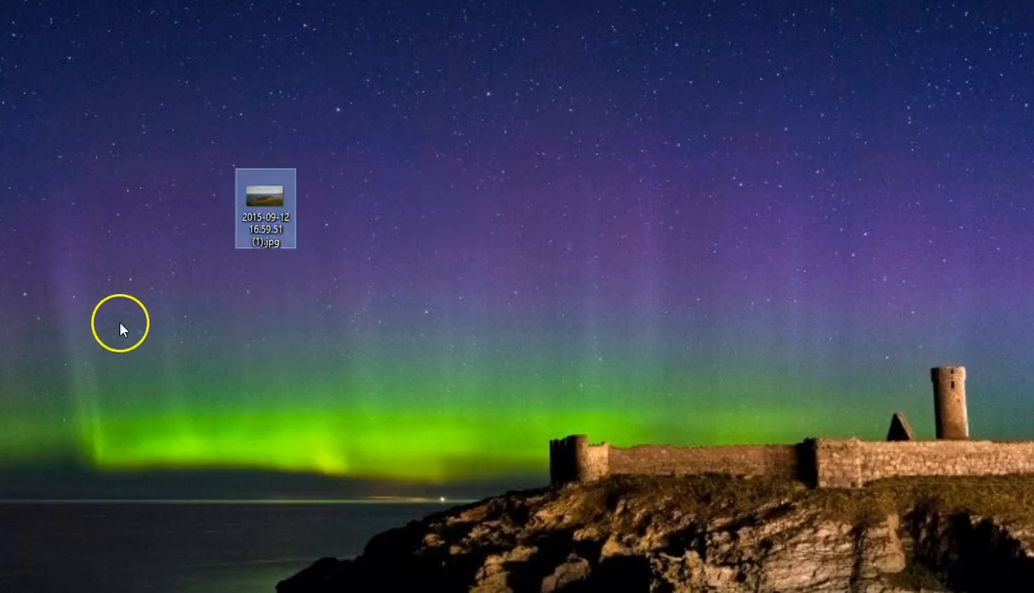
right_click(277, 199)
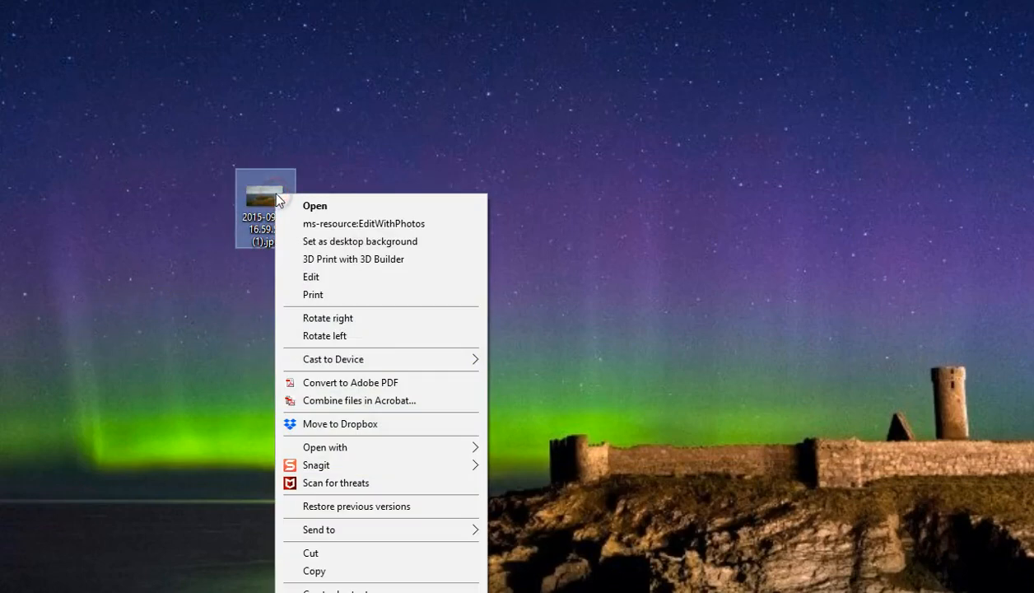
mouse_move(360, 448)
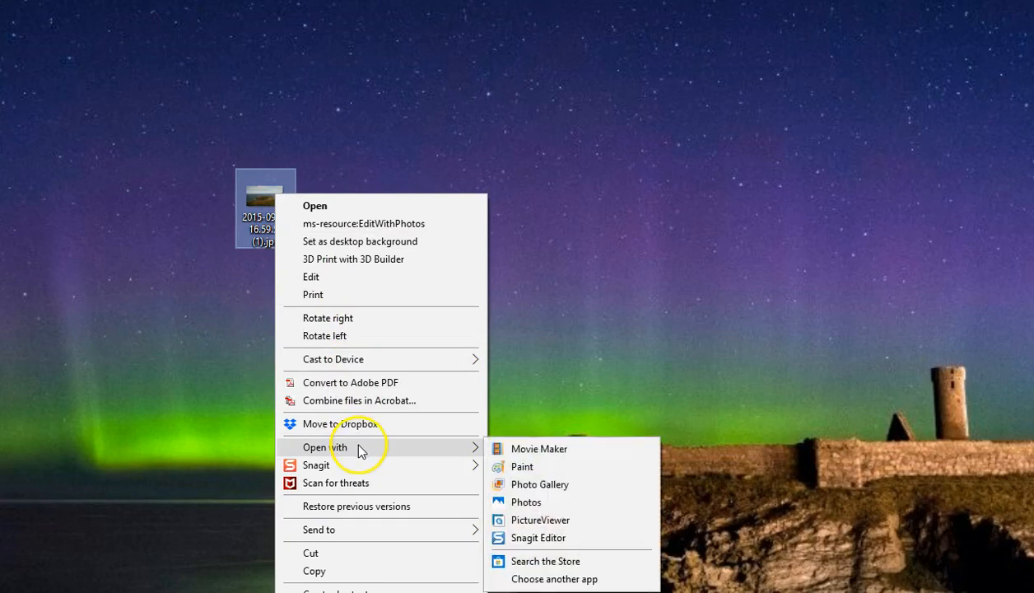
click(558, 547)
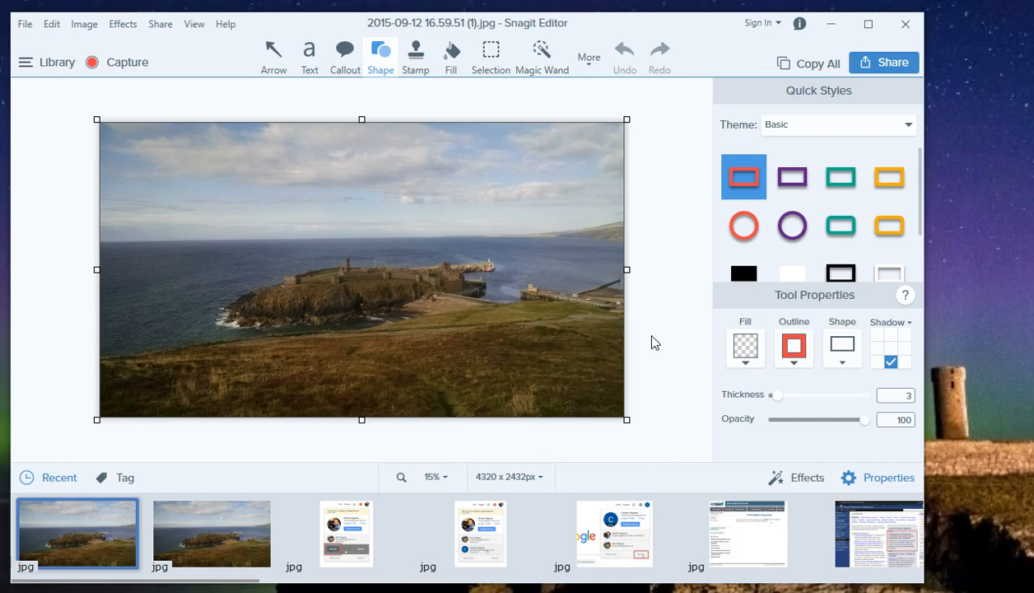
click(659, 368)
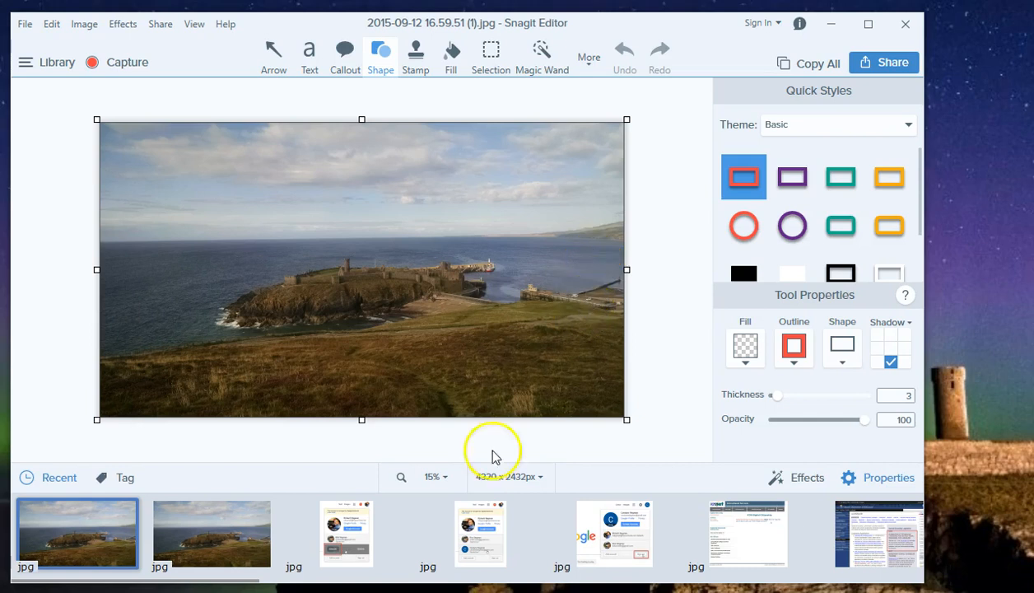
- Display the photo at actual size and examine the castle and harbour area
click(434, 478)
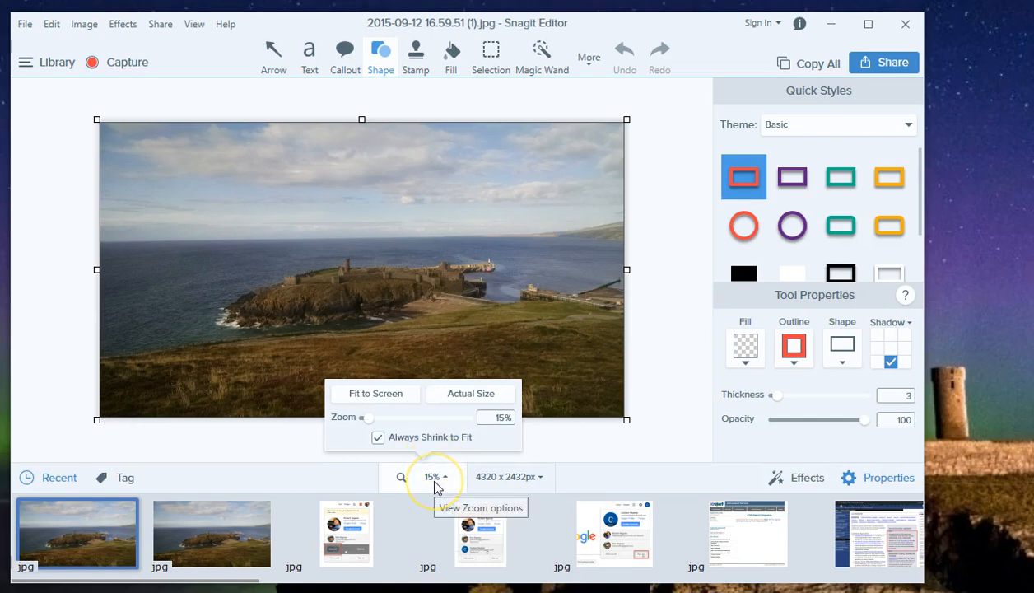
click(434, 483)
click(434, 483)
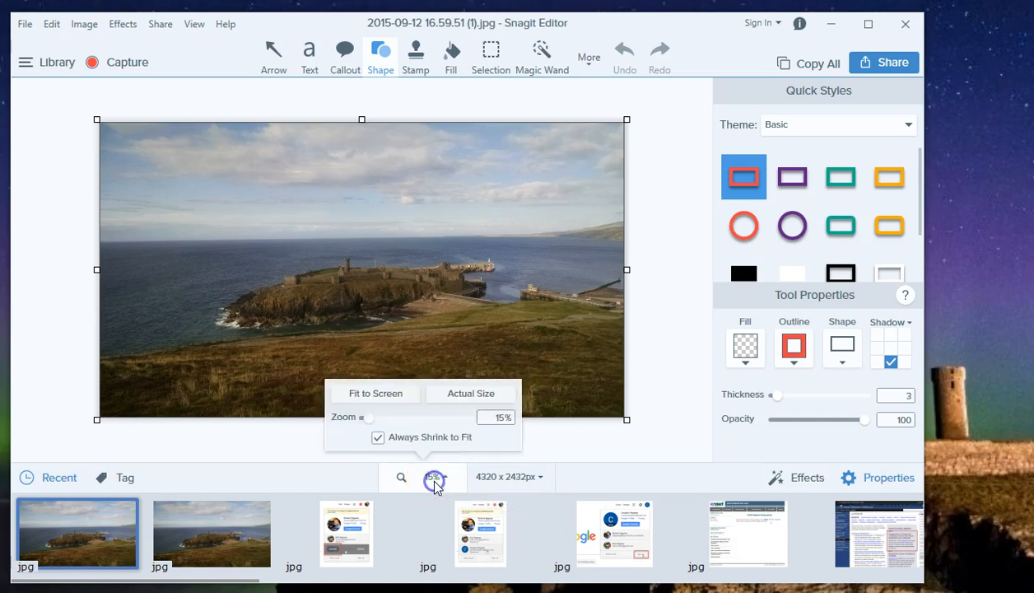
click(434, 483)
click(434, 483)
click(434, 483)
click(435, 483)
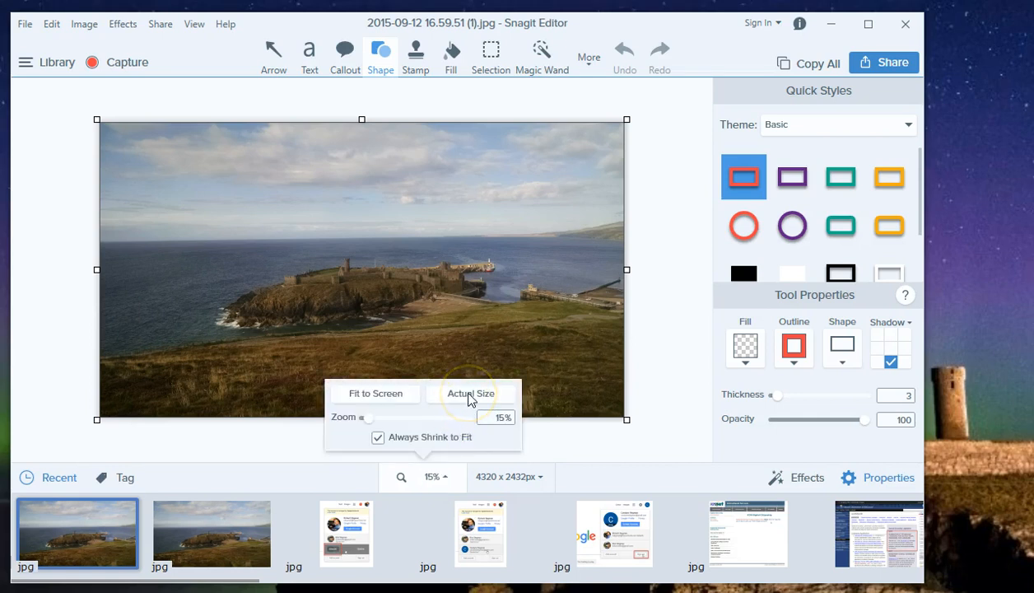
click(195, 25)
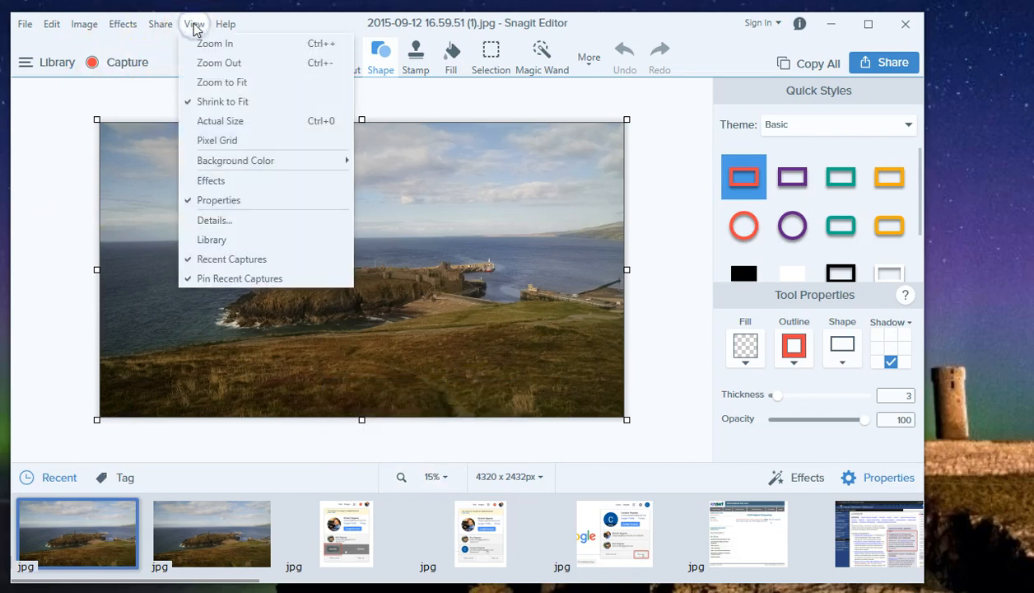
click(220, 121)
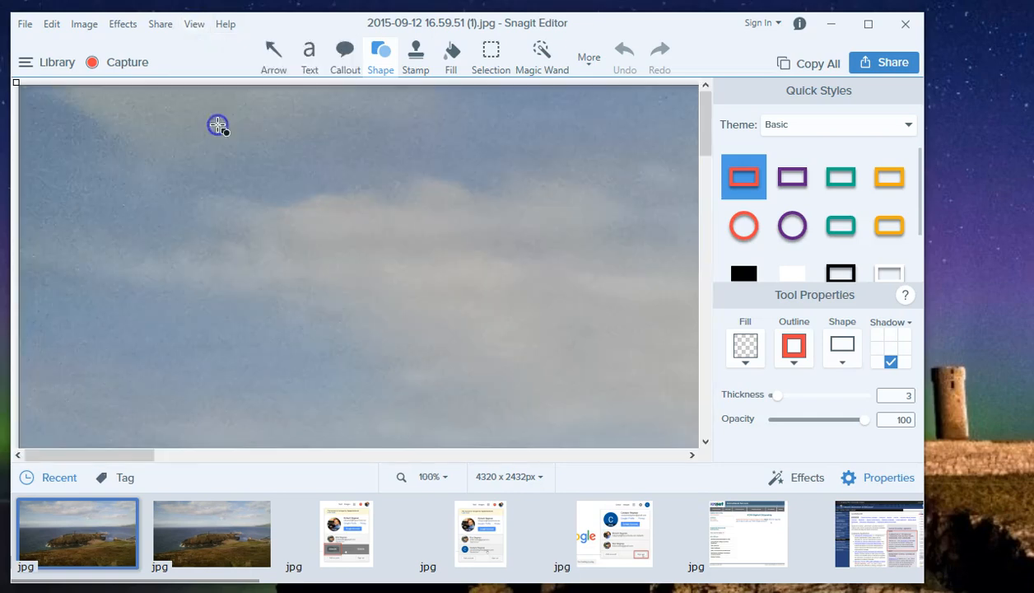
drag(138, 453, 508, 458)
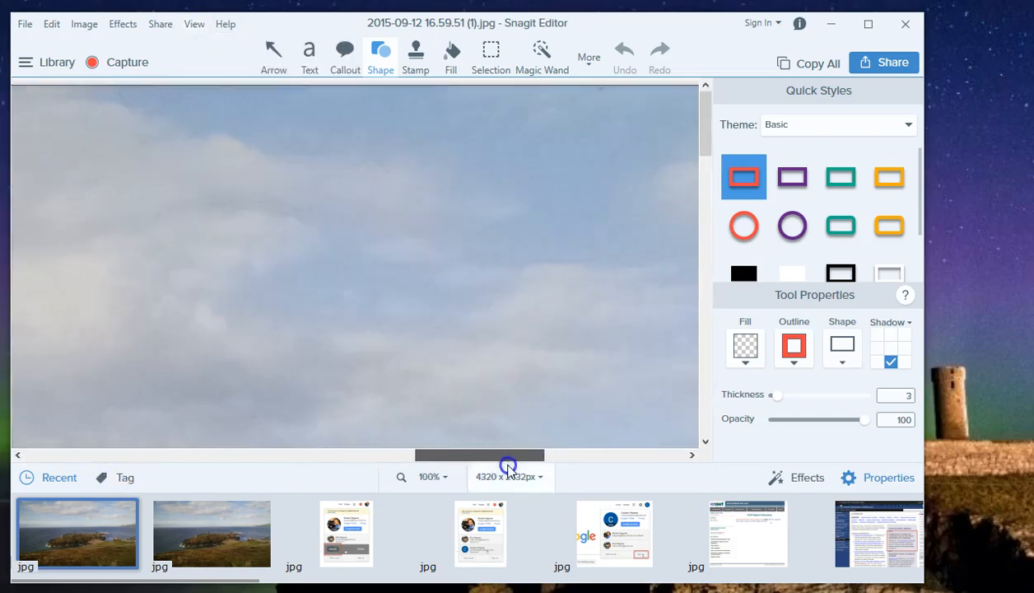
drag(705, 104, 706, 253)
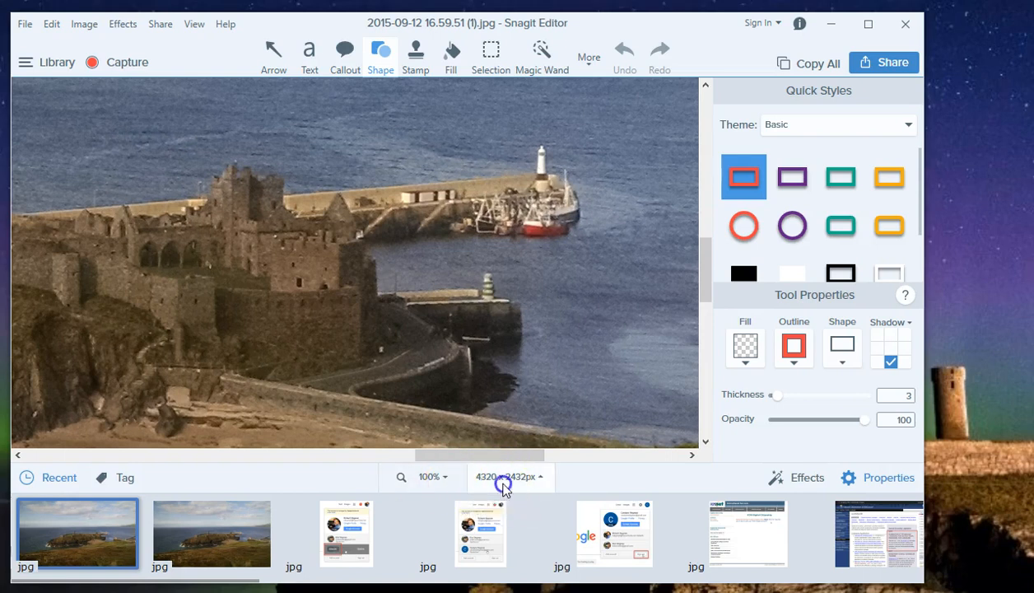
- Resize the image to a width of 2000 px with the proportions locked
click(504, 481)
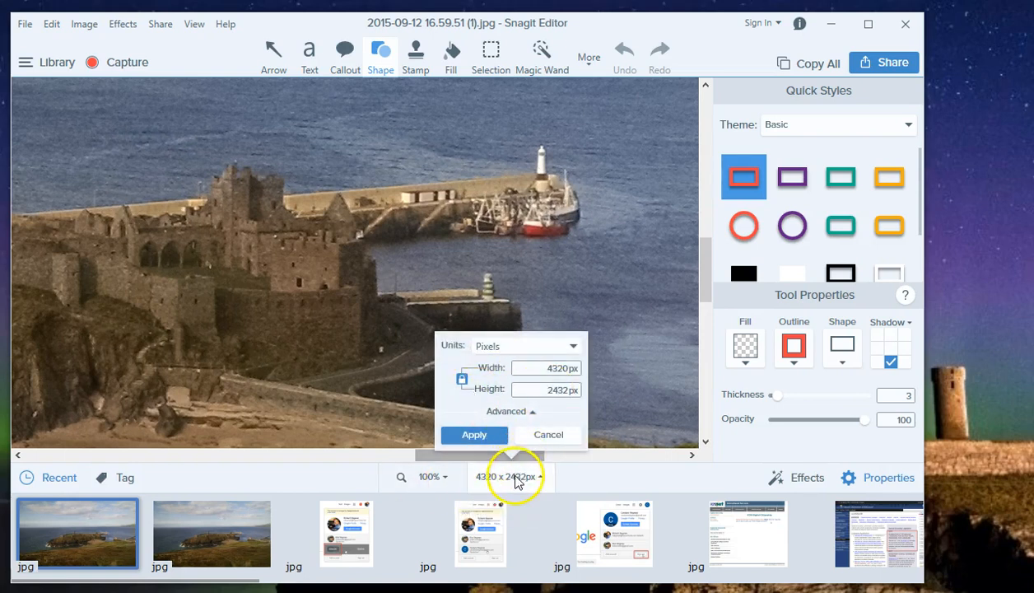
click(514, 480)
click(512, 477)
click(512, 477)
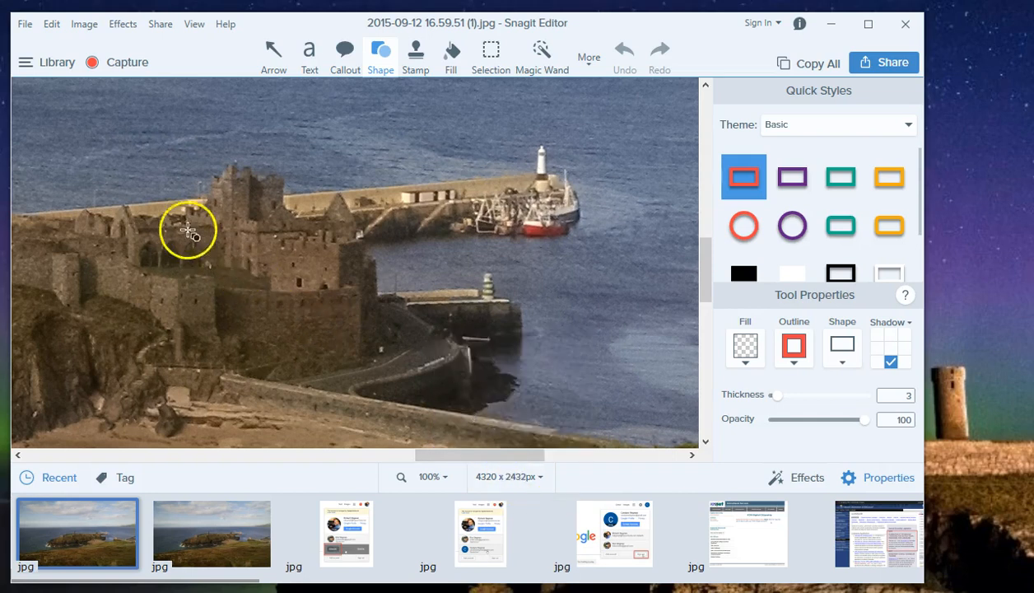
click(86, 25)
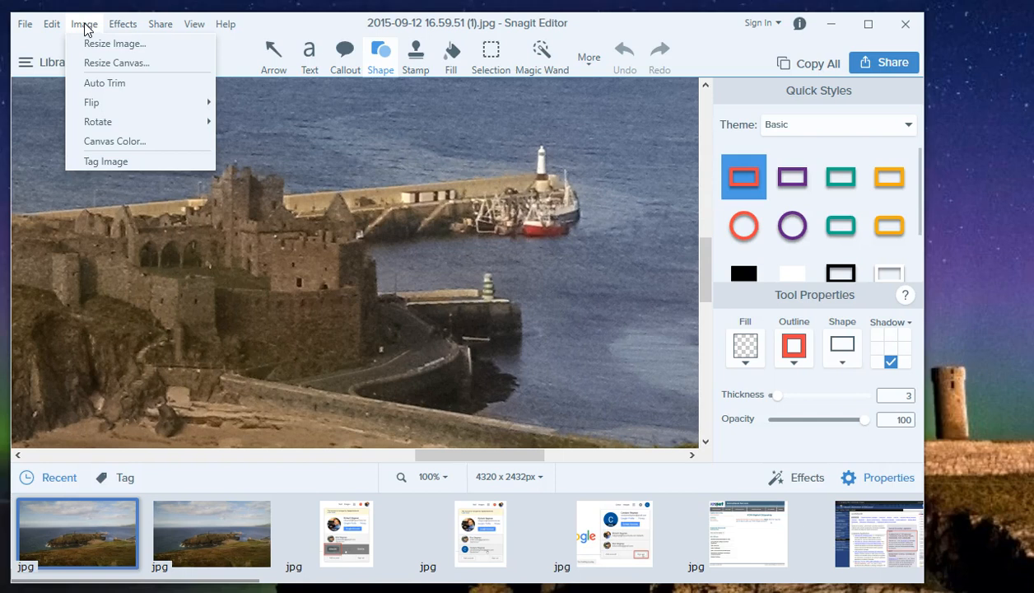
click(97, 41)
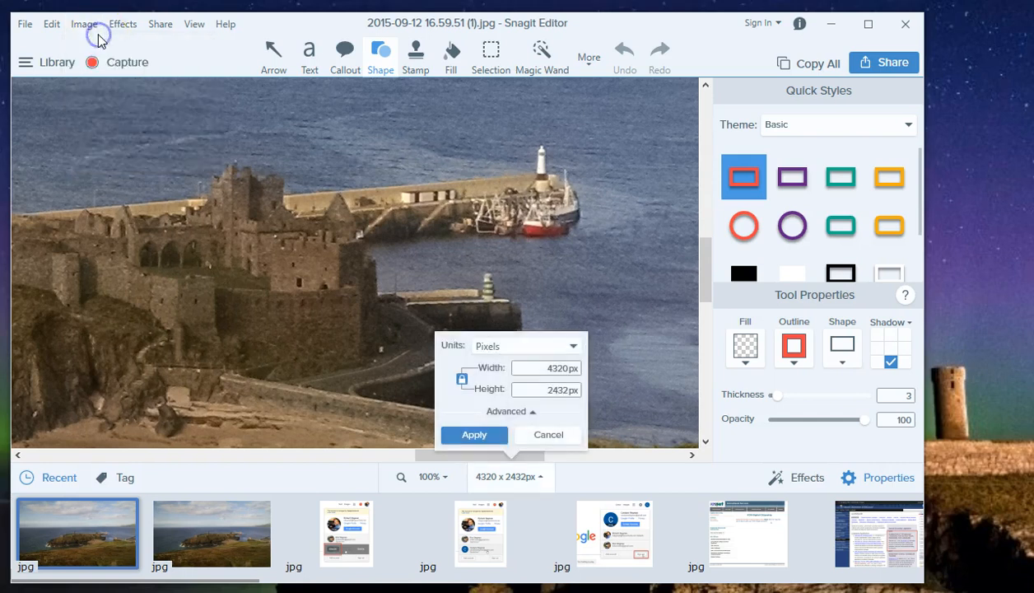
double_click(536, 369)
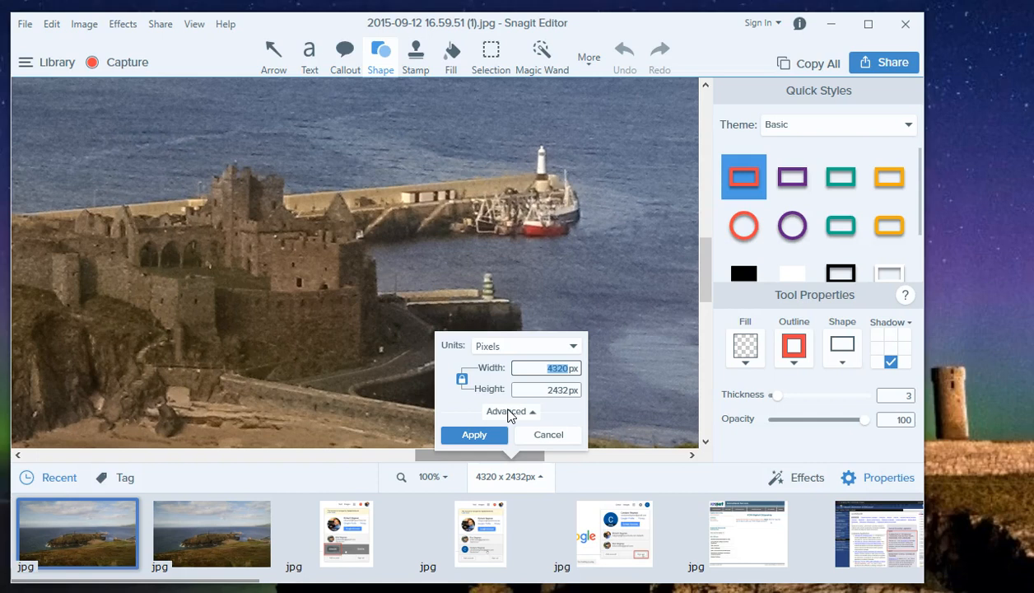
text(2000)
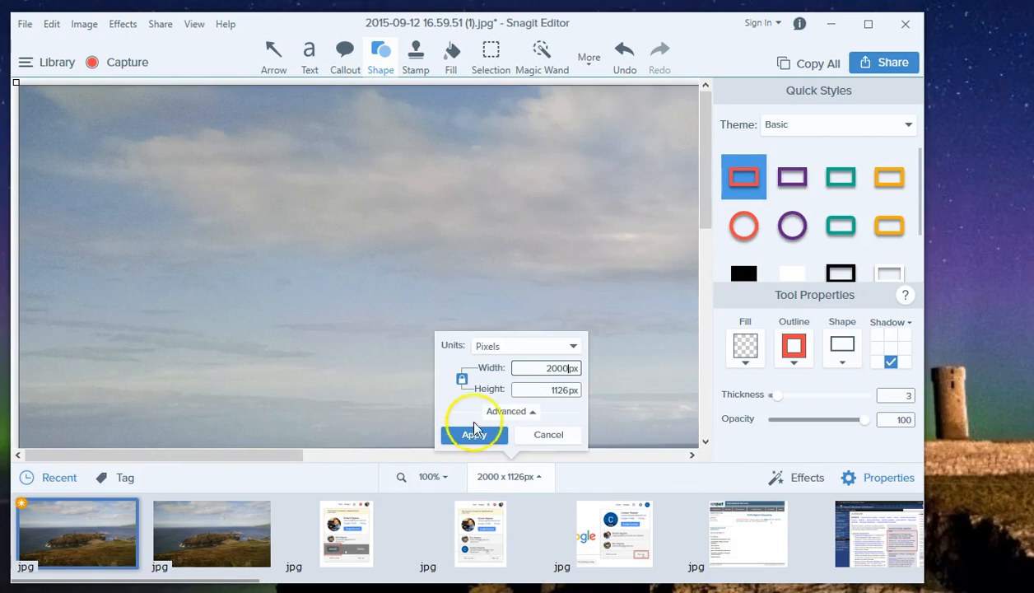
click(473, 435)
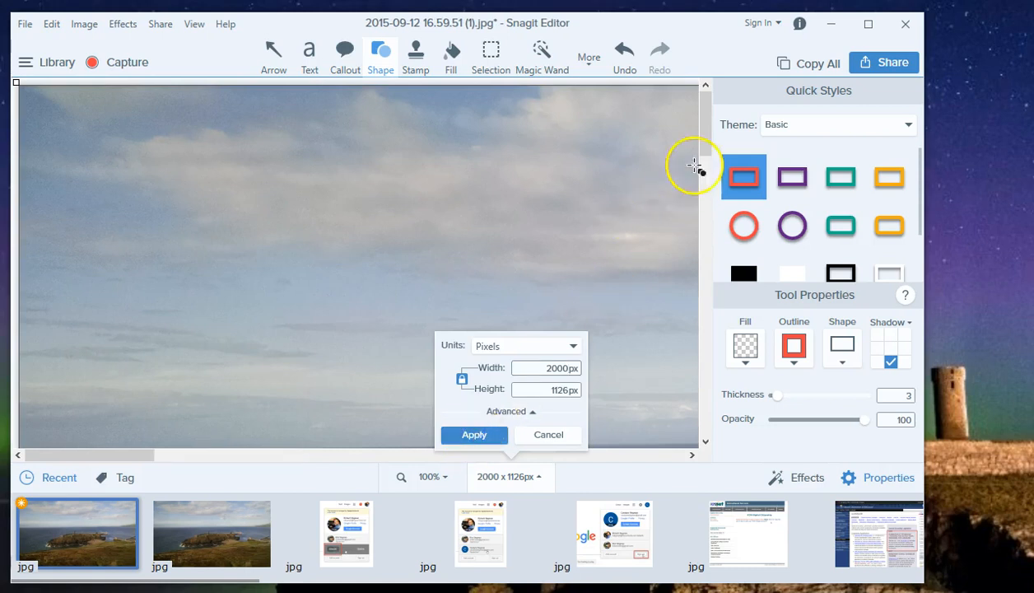
- Resize the image to a width of 1000 px with the proportions locked and check the castle area
click(500, 478)
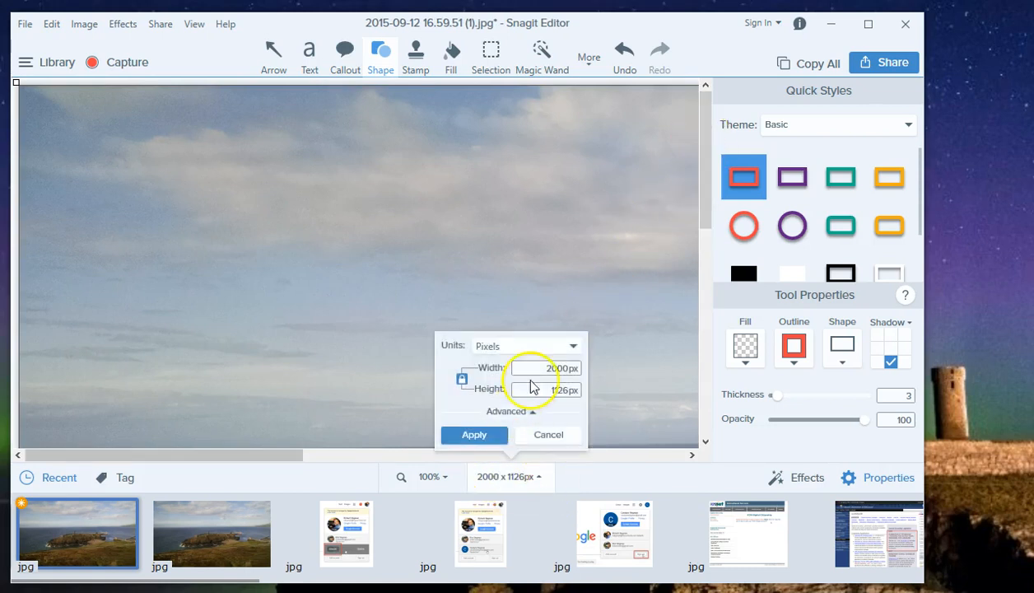
drag(703, 178, 694, 317)
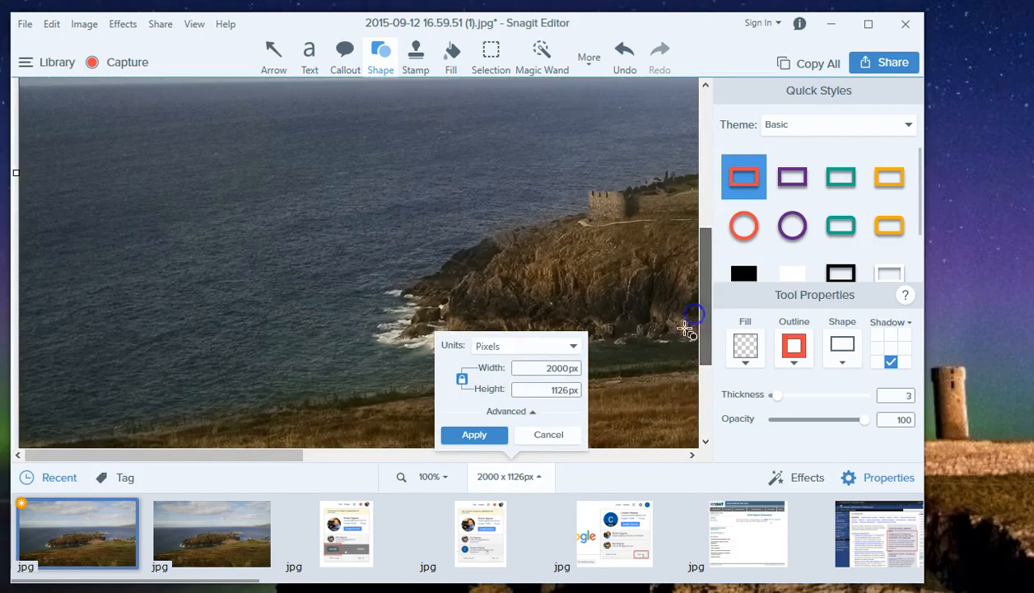
drag(299, 455, 438, 461)
click(511, 414)
double_click(537, 370)
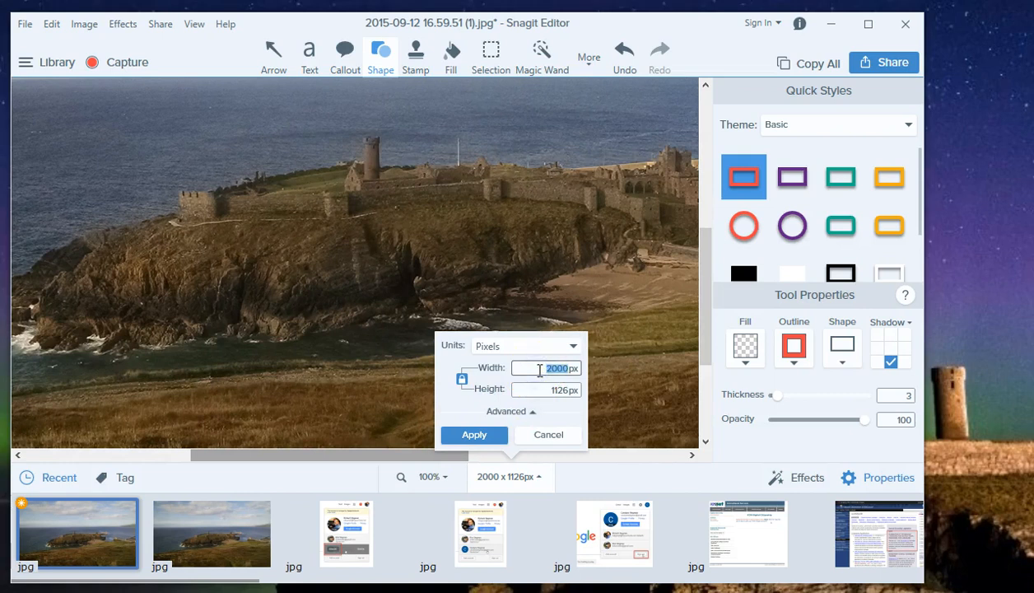
text(1)
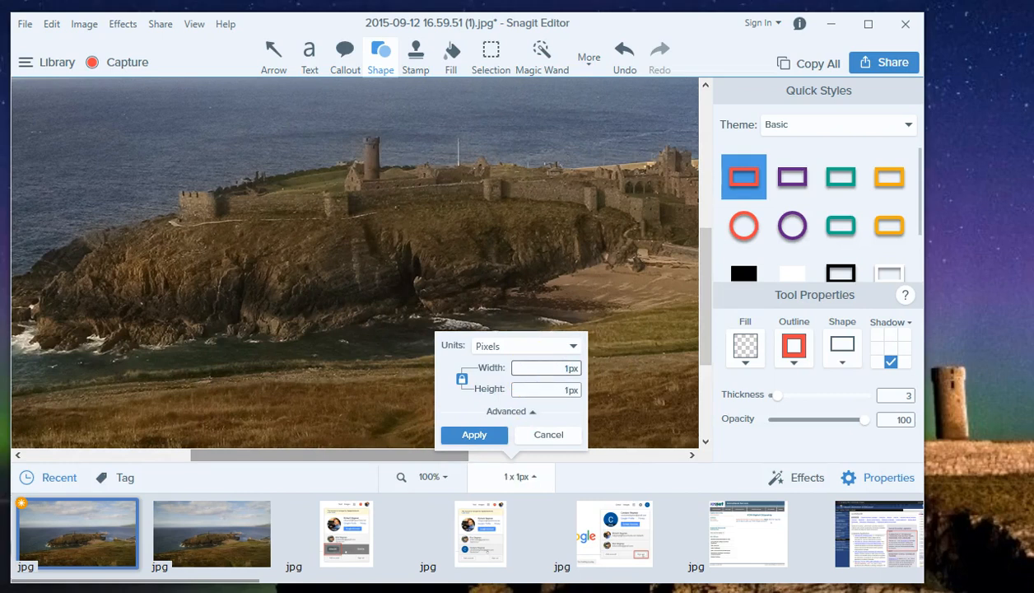
text(000)
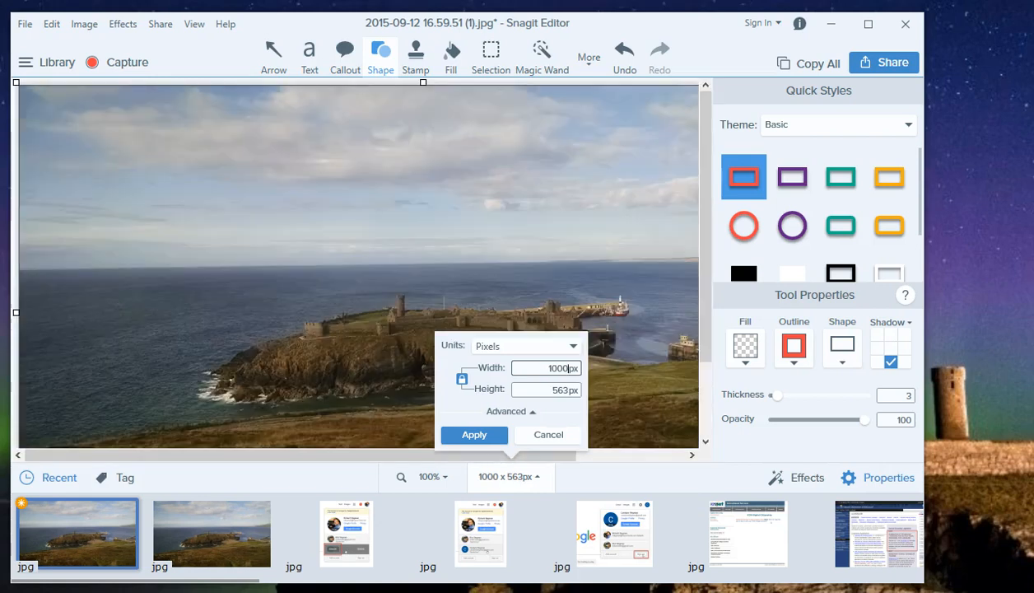
drag(342, 455, 399, 453)
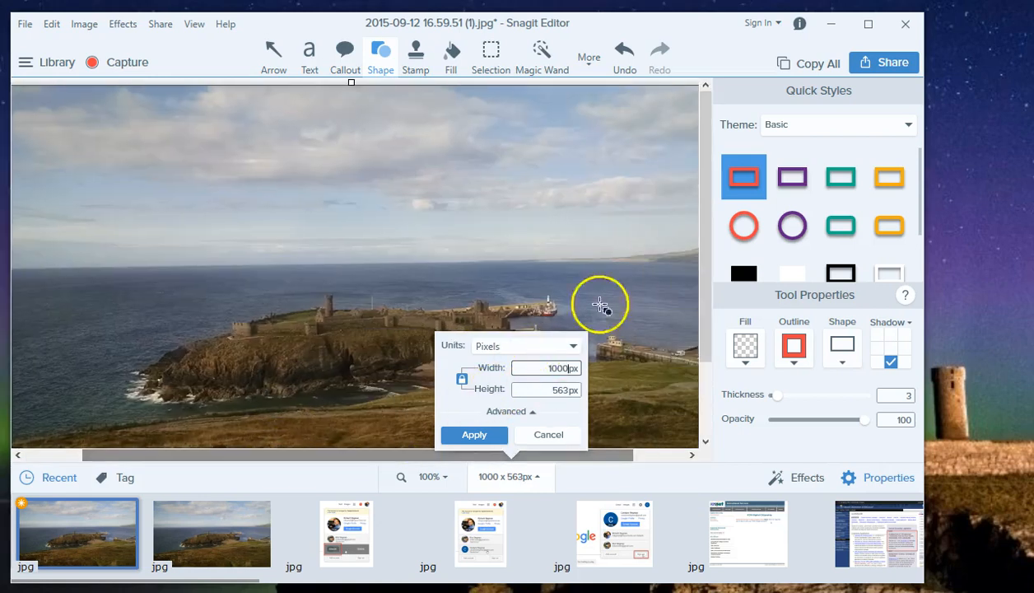
- Close the resize settings and save the resized photo to the desktop as a JPG named 2015-09-12 16.59.51_Smaller.jpg
drag(703, 196, 707, 222)
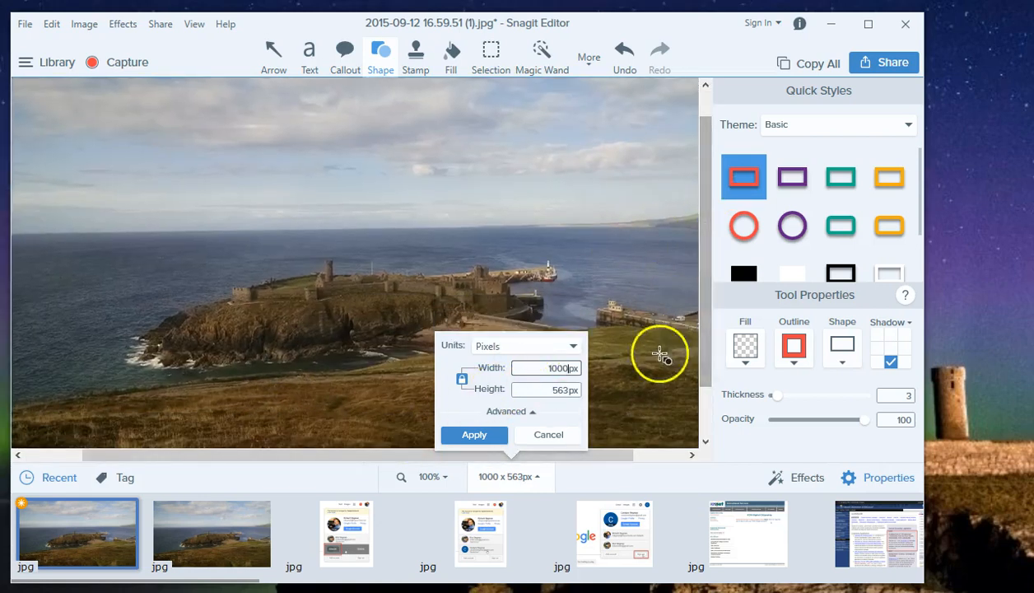
click(463, 447)
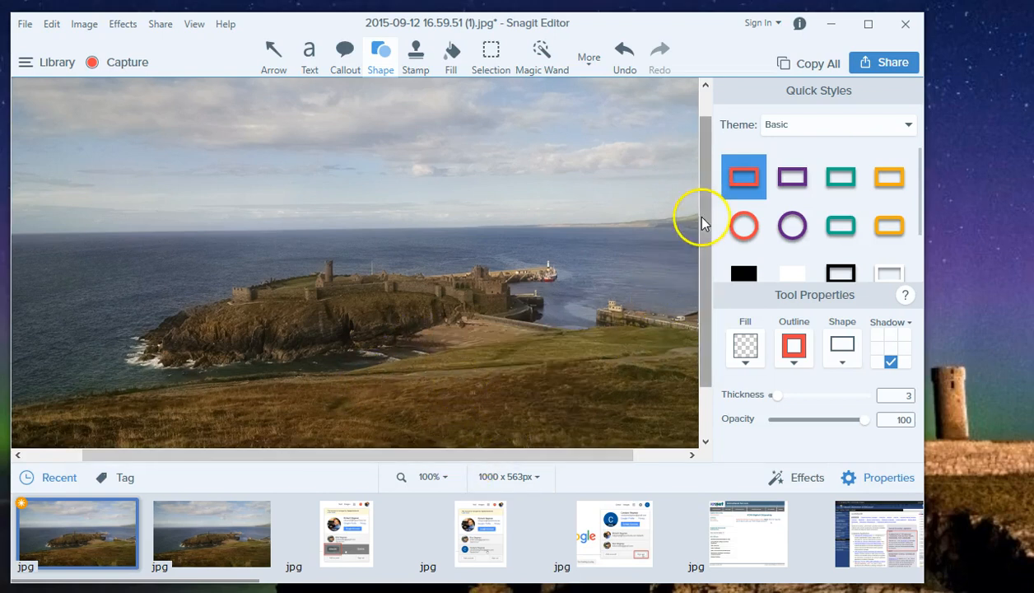
click(26, 24)
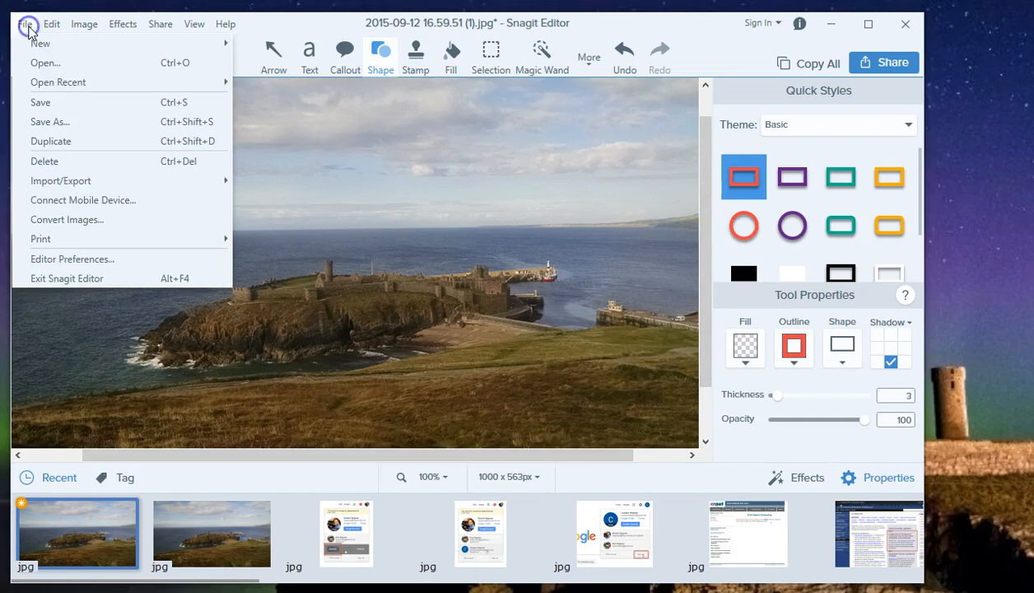
click(54, 124)
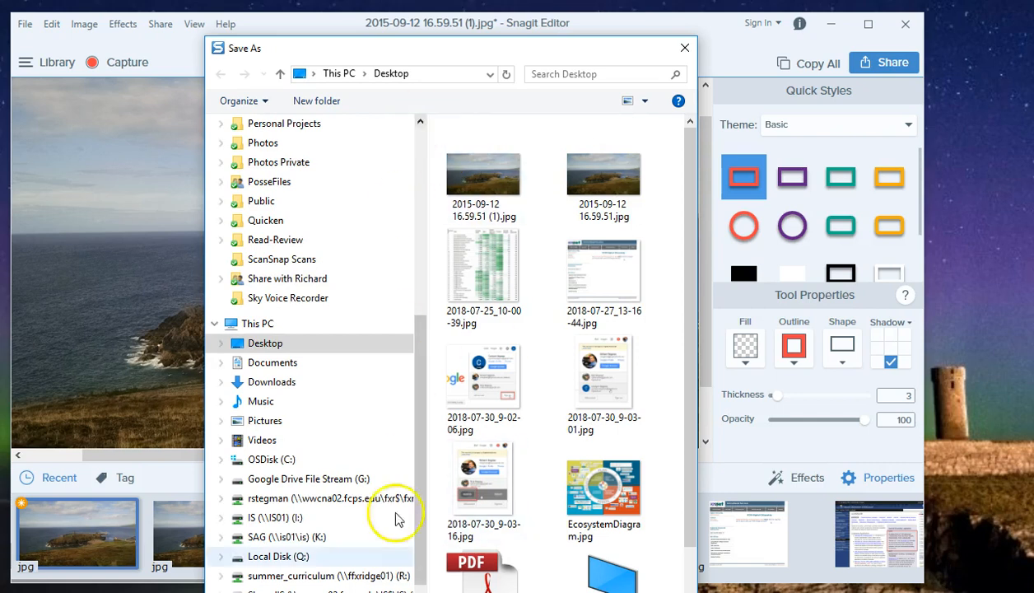
drag(443, 591, 449, 512)
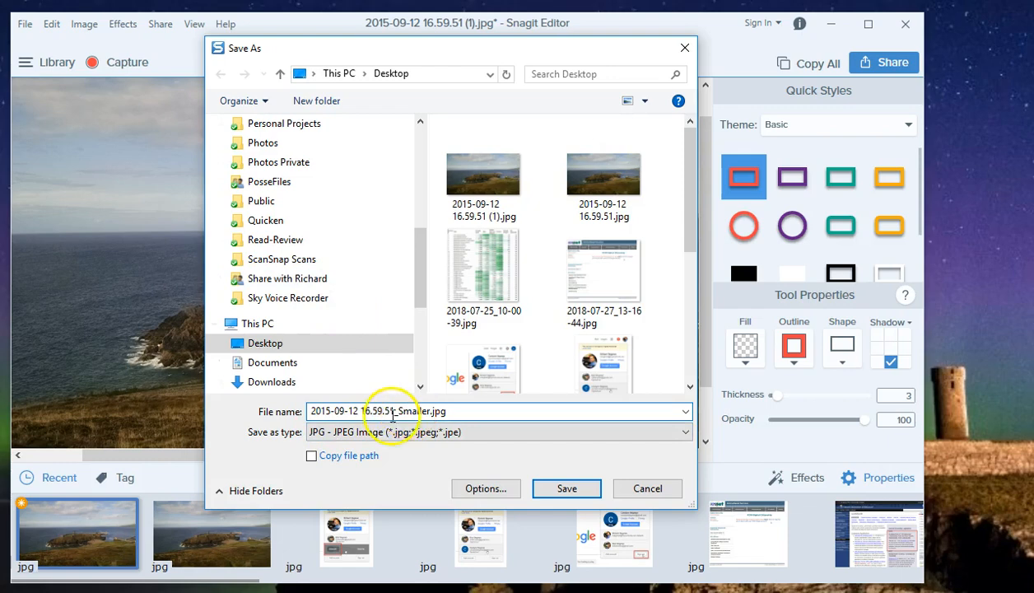
click(562, 489)
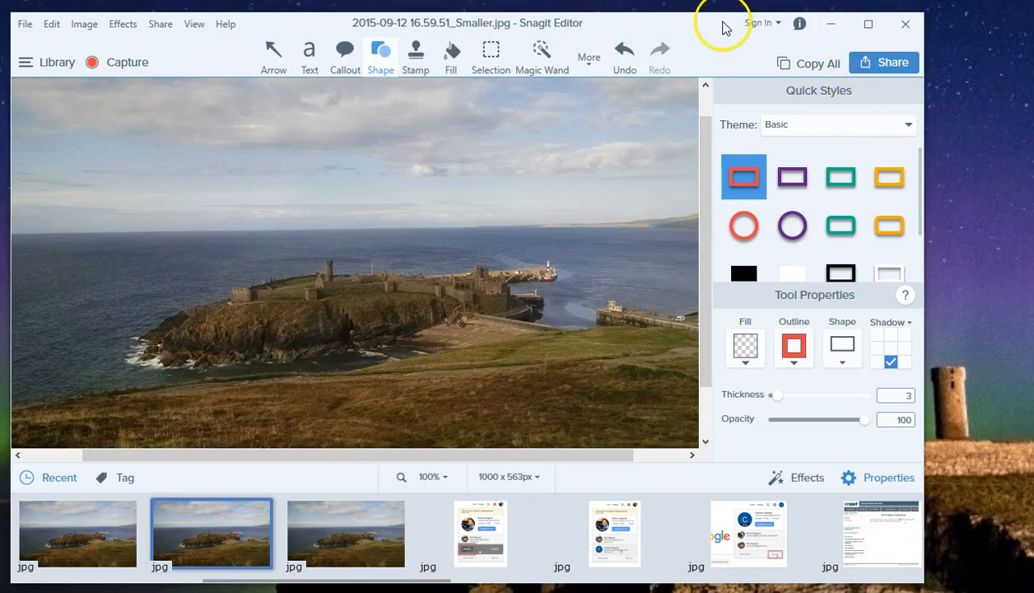
- Shrink the view so the whole resized photo fits in the canvas area
drag(708, 10, 707, 5)
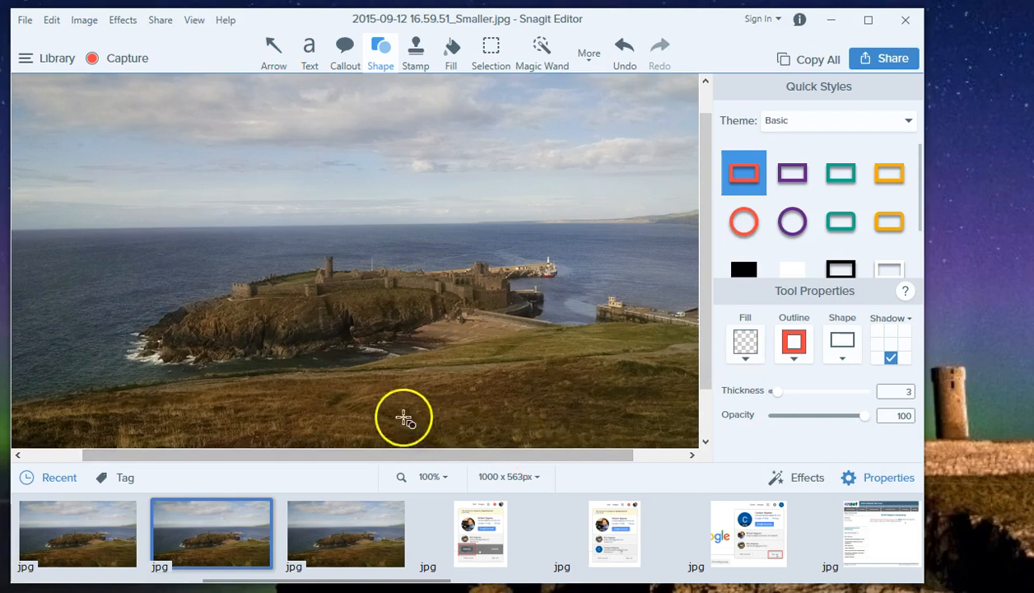
click(196, 21)
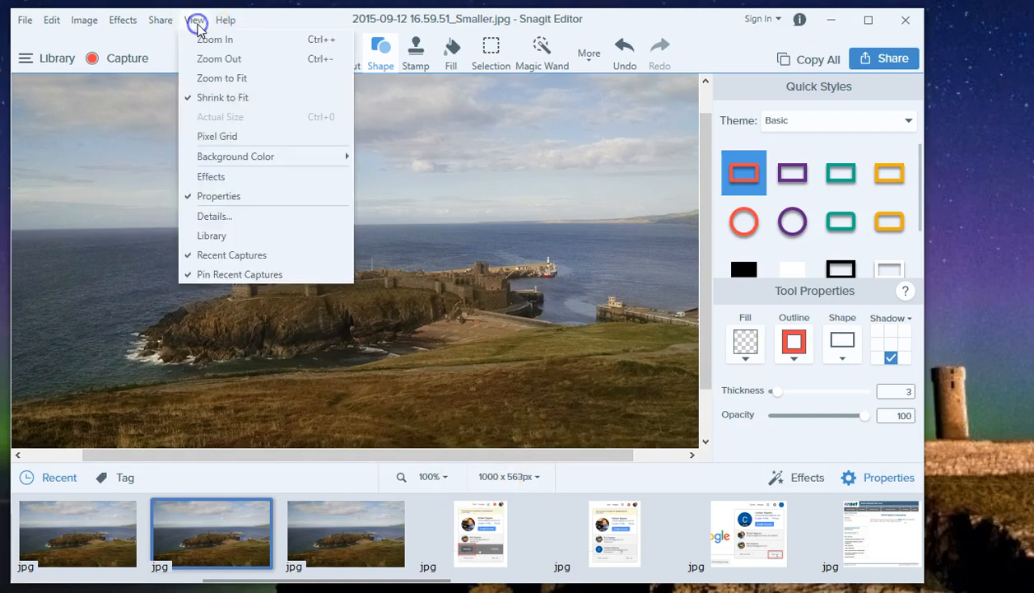
click(214, 96)
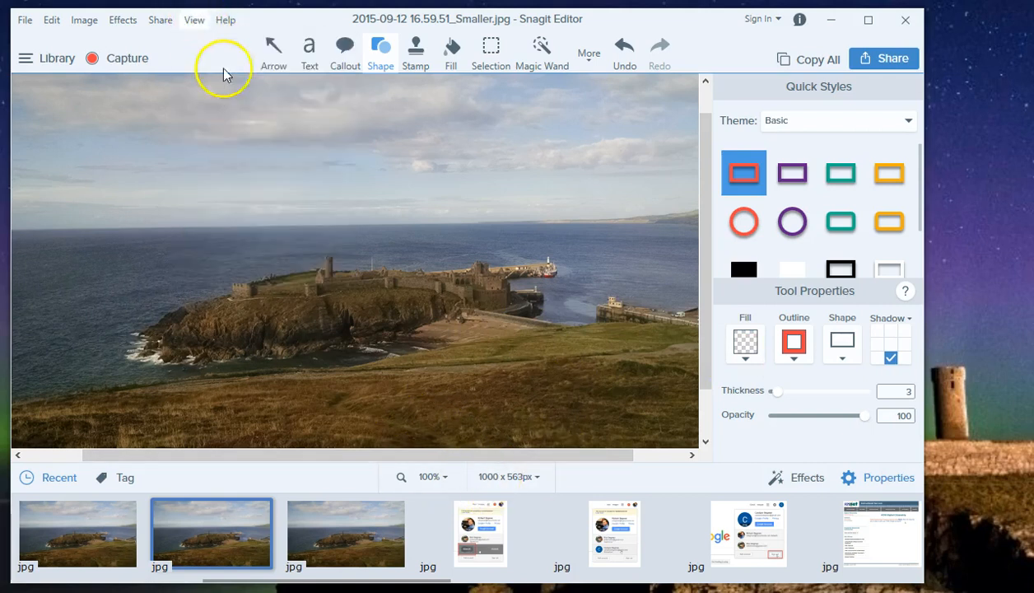
scroll(420, 374, up, 2)
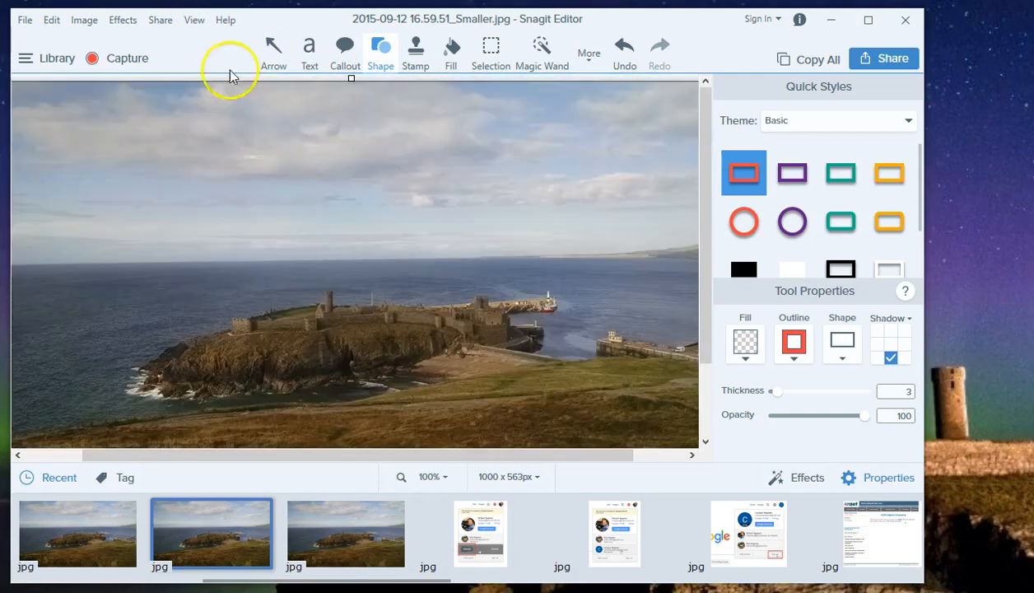
click(194, 20)
click(205, 97)
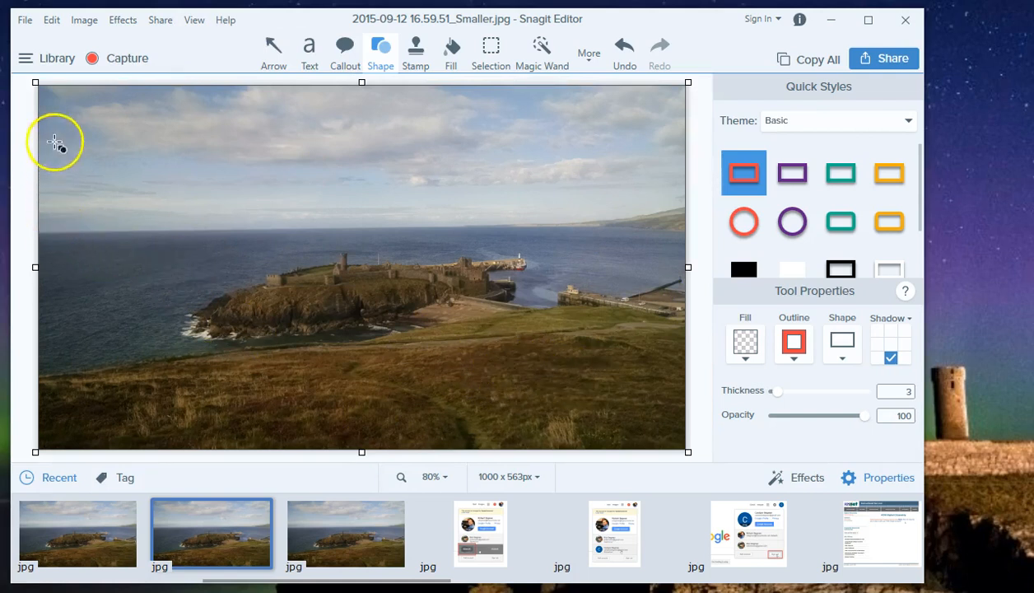
click(82, 21)
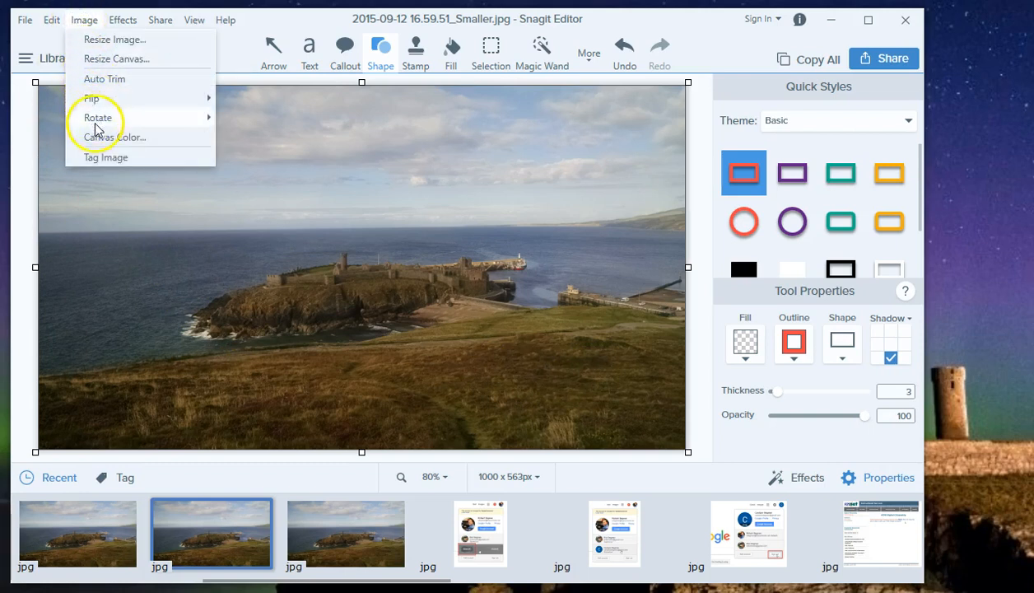
mouse_move(120, 23)
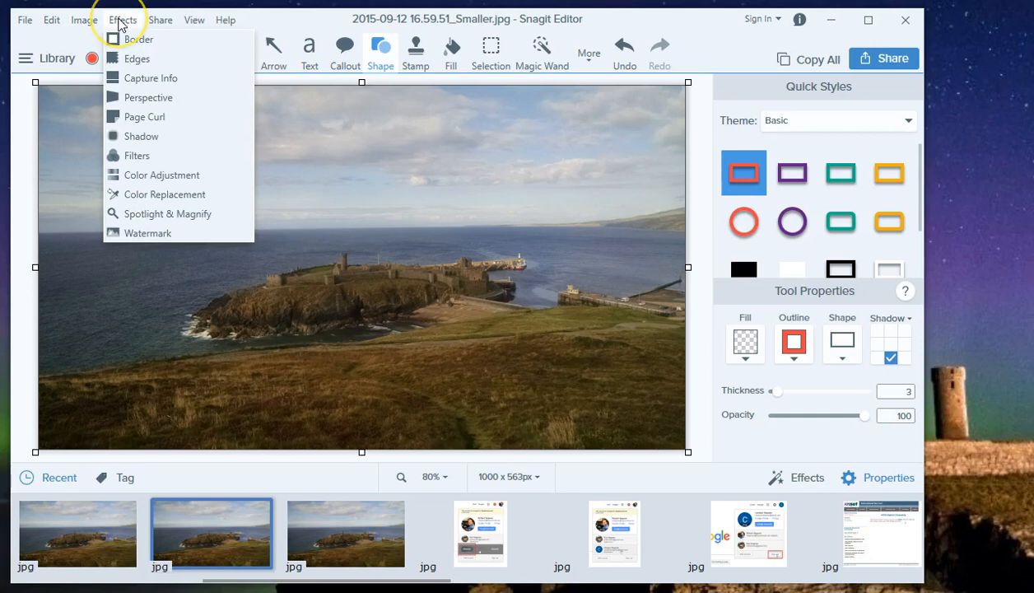
click(162, 22)
click(188, 25)
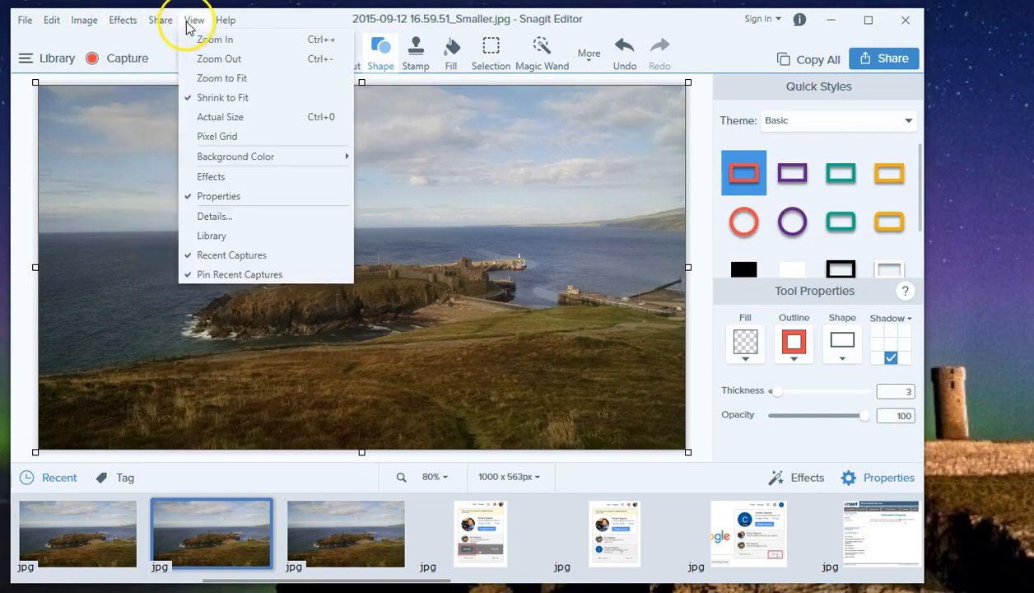
mouse_move(92, 27)
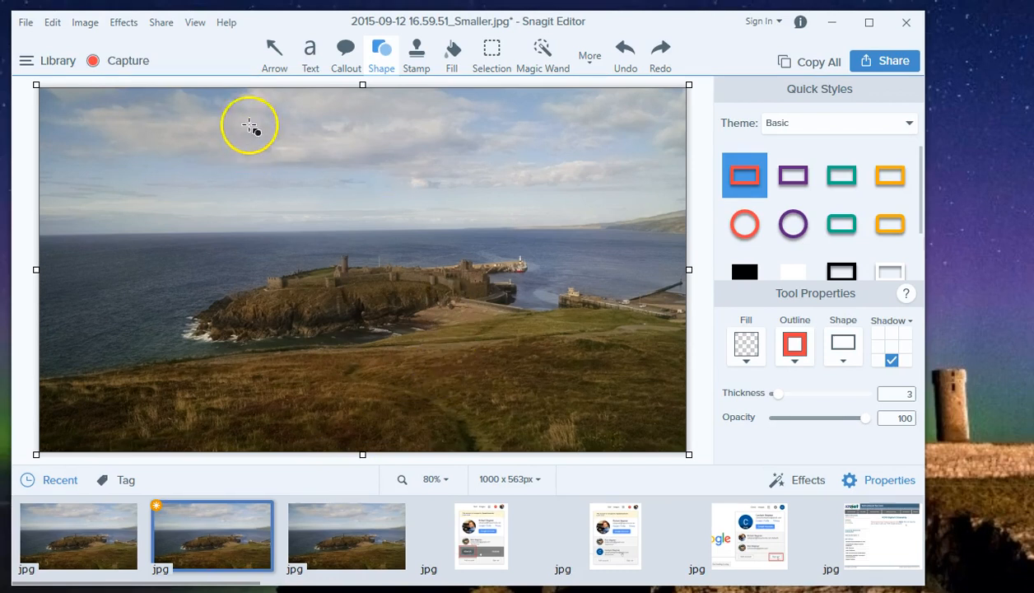
- Crop the photo to a full-width rectangular band about 1000 x 284 px around the castle and harbour
click(494, 64)
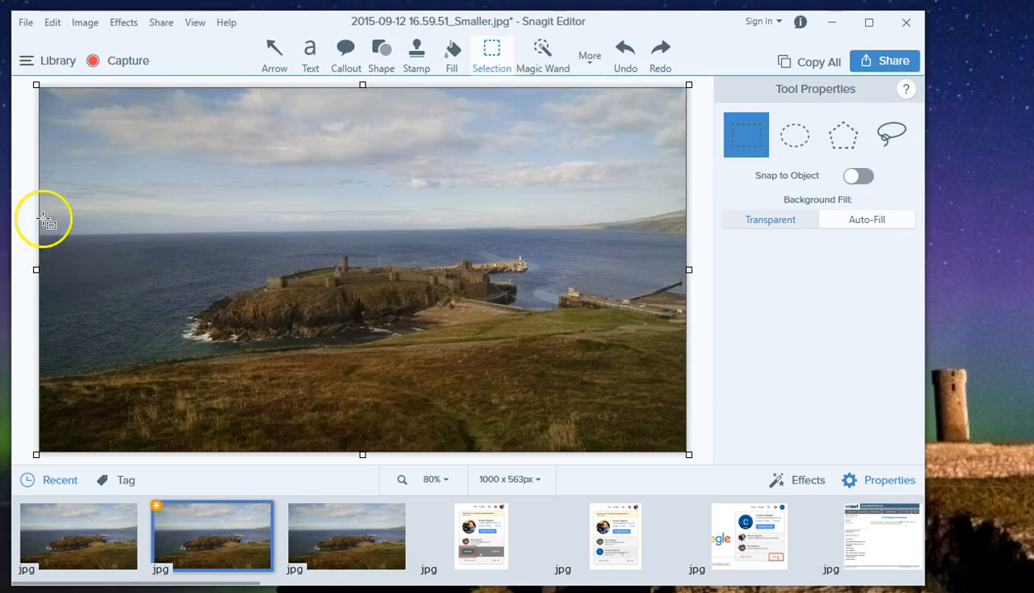
drag(45, 213, 689, 381)
drag(41, 294, 37, 294)
drag(348, 211, 348, 207)
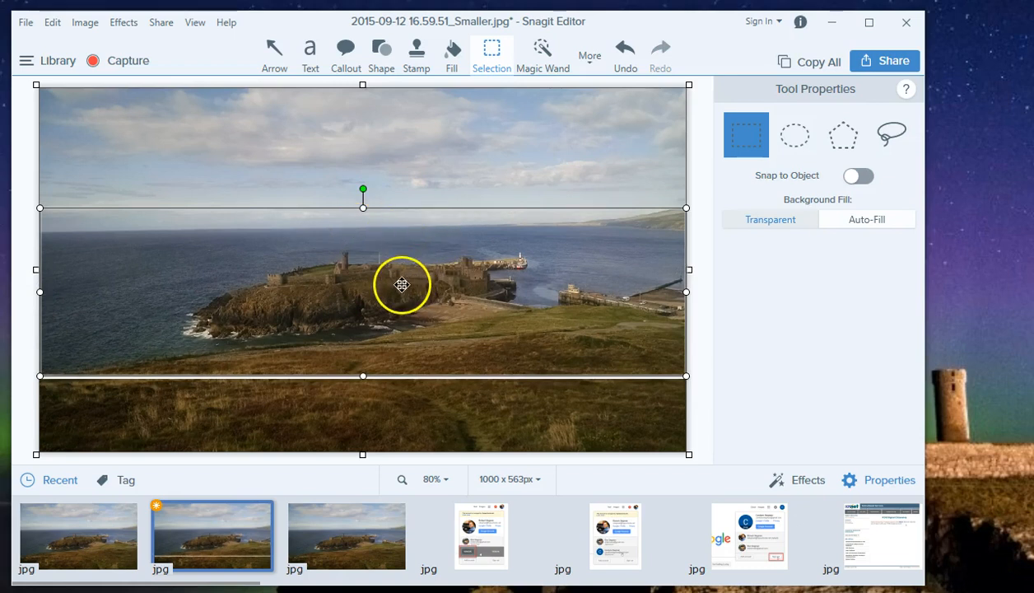
click(508, 180)
key(ctrl+z)
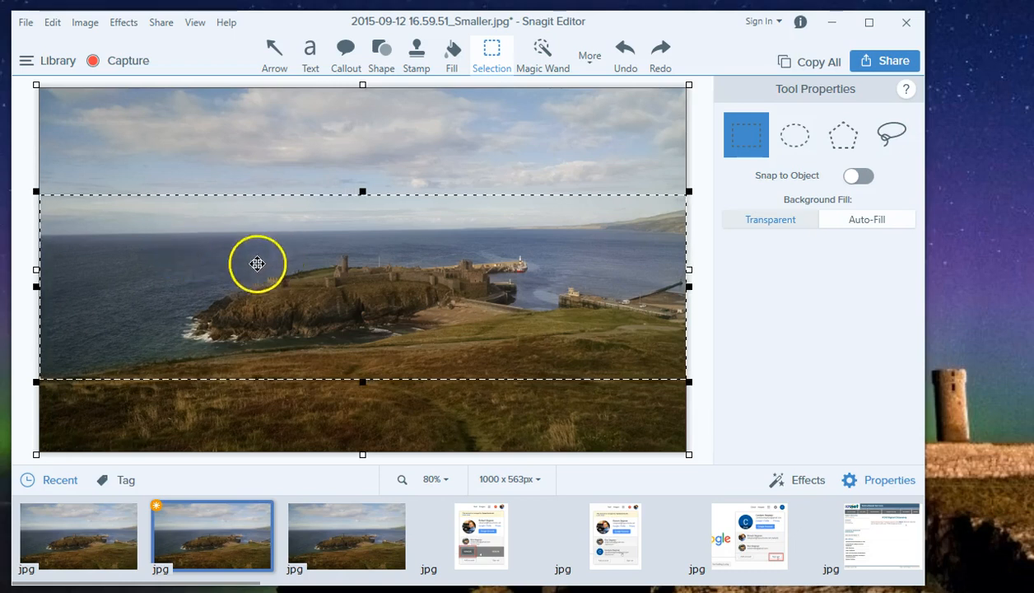
right_click(221, 271)
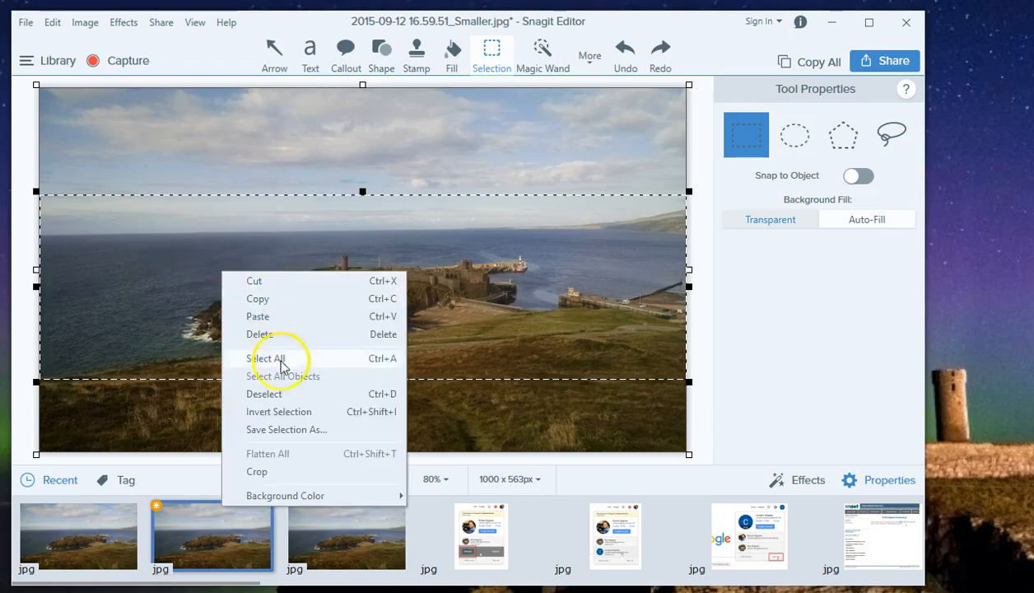
click(288, 474)
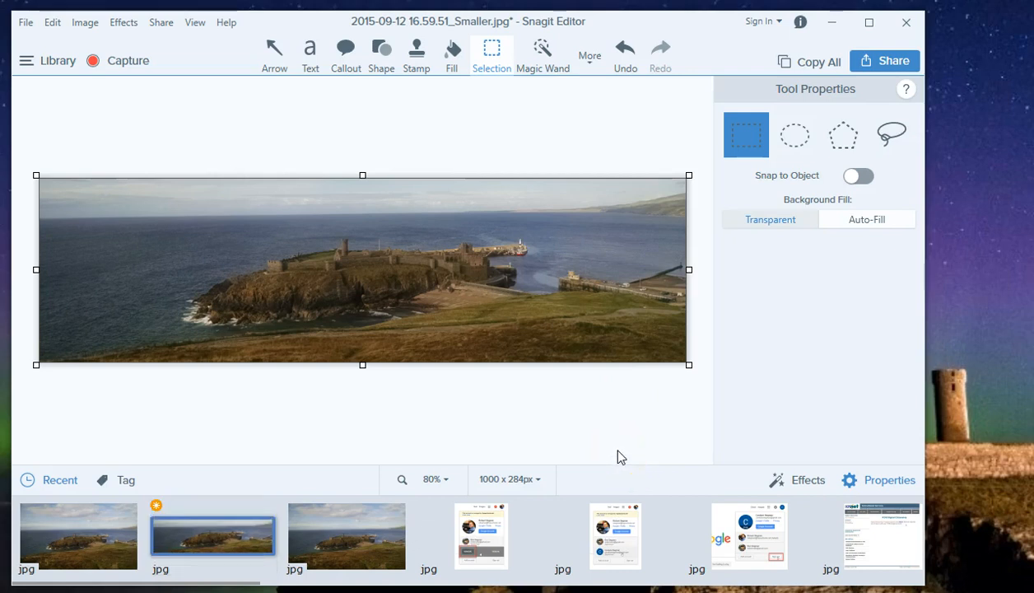
- Save the cropped photo to the desktop as a separate JPG named 2015-09-12 16.59.51_SmallerAndCropped.jpg
click(25, 23)
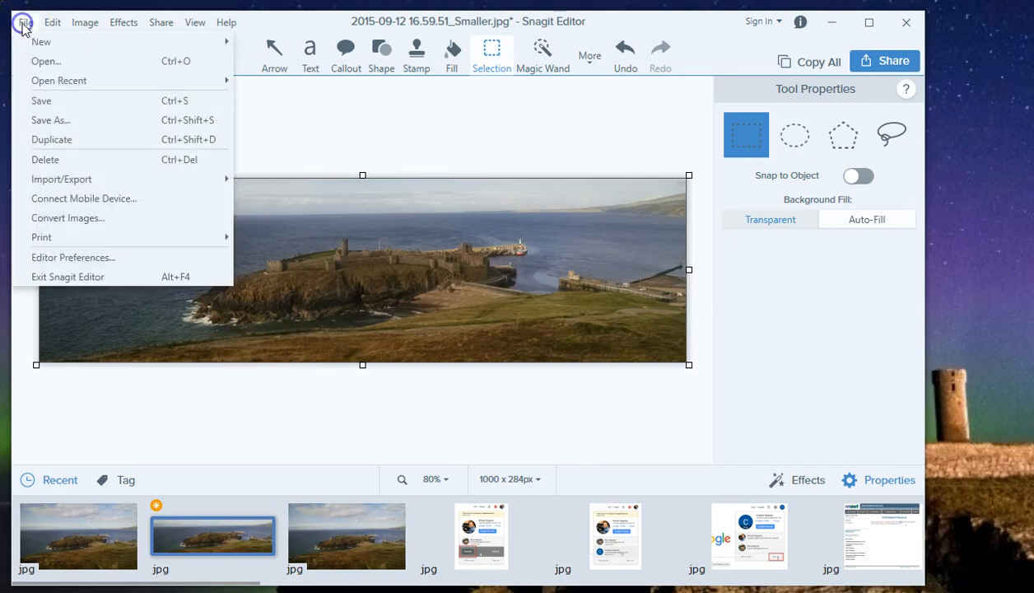
click(64, 117)
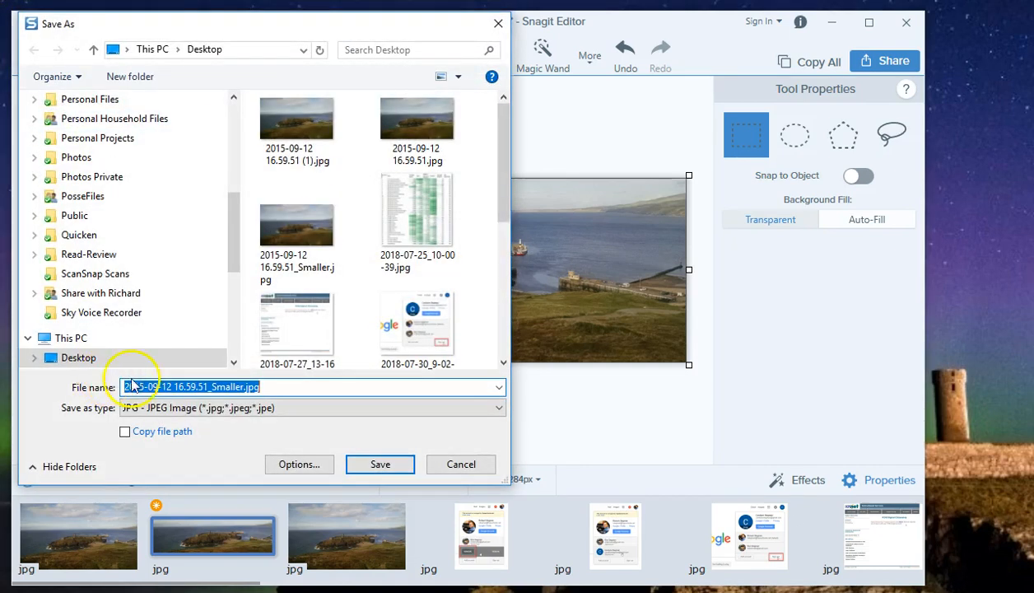
click(239, 386)
key(Right)
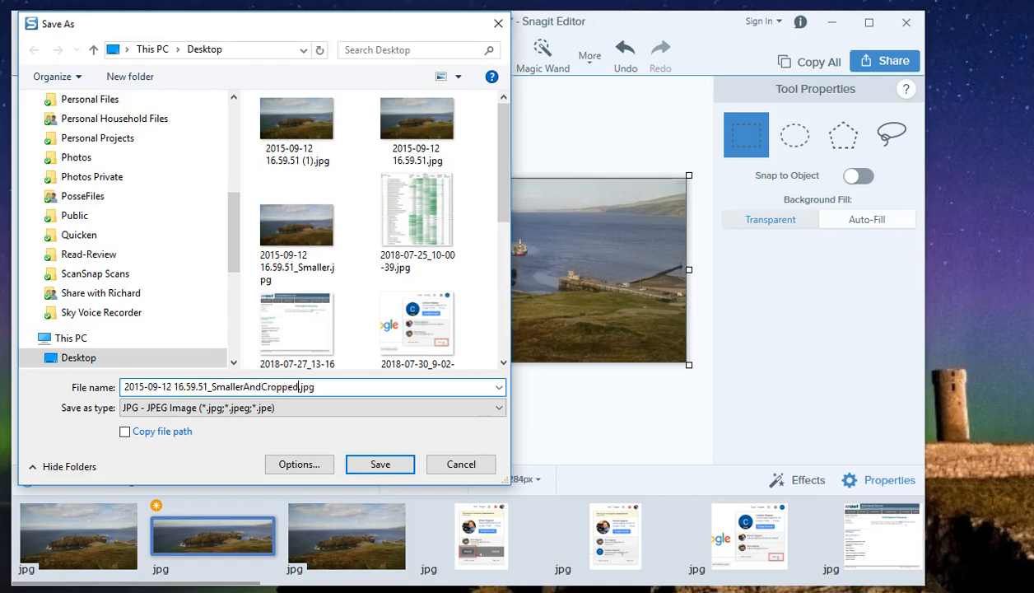
click(387, 466)
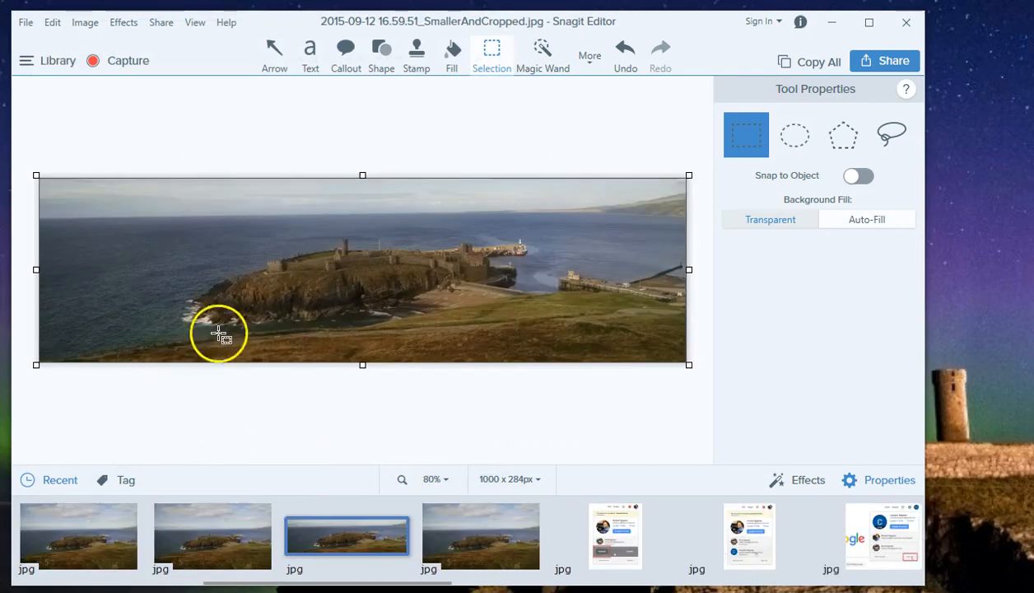